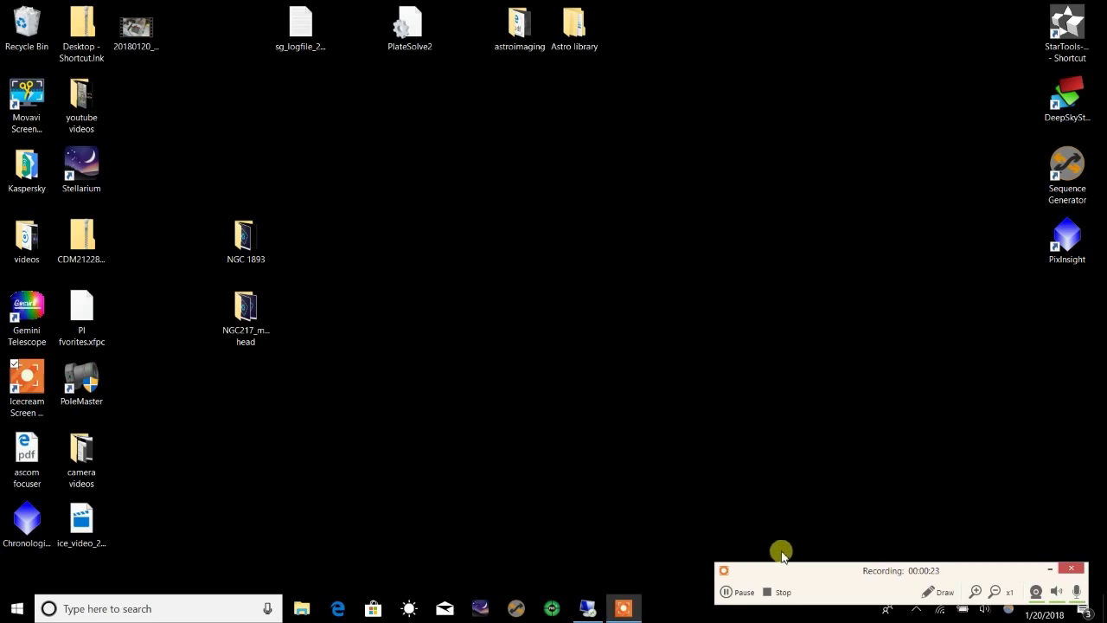
Step: Move the screen recorder bar out of the way, switch to the Remote Desktop session and look over the gemini-2.com home page
{"action": "left_click_drag", "start_coordinate": [788, 570], "coordinate": [787, 17]}
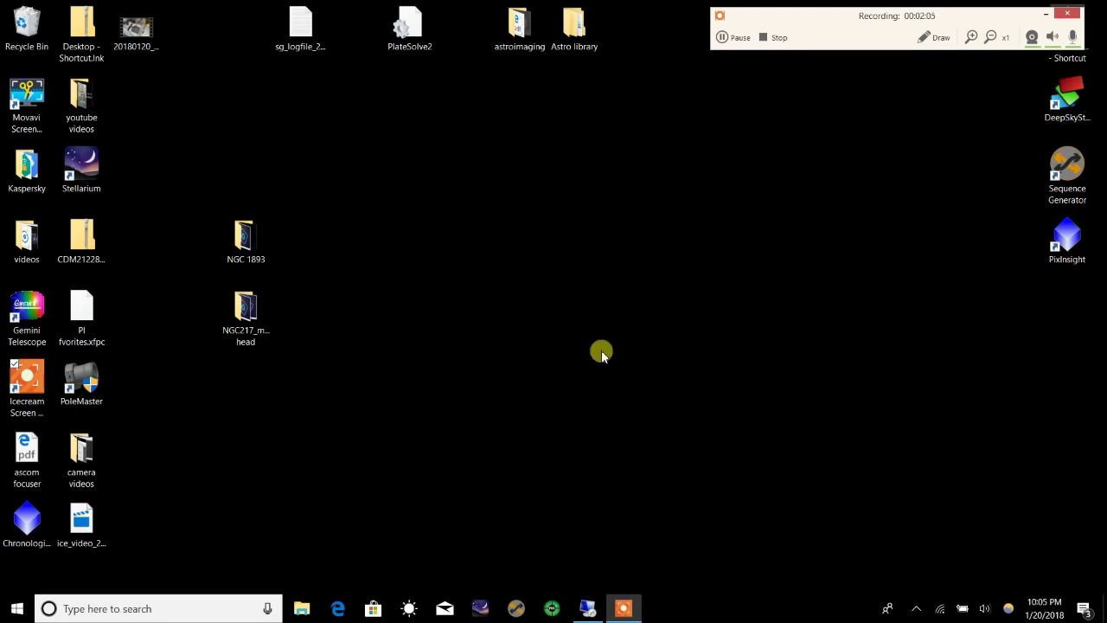
{"action": "left_click", "coordinate": [586, 609]}
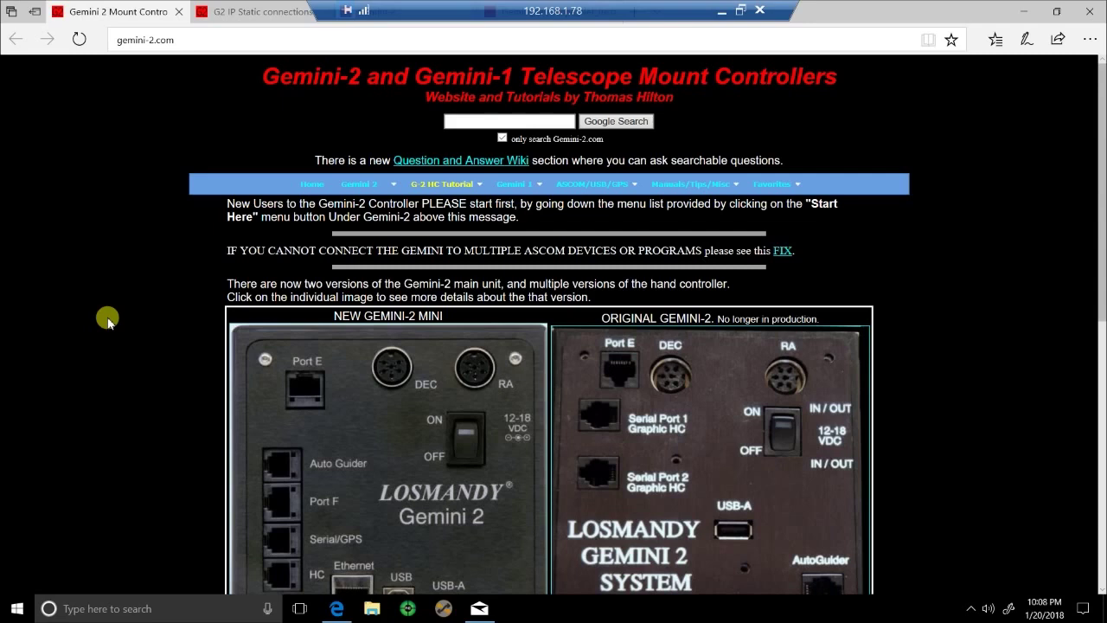
{"action": "scroll", "coordinate": [106, 326], "scroll_direction": "down", "scroll_amount": 4}
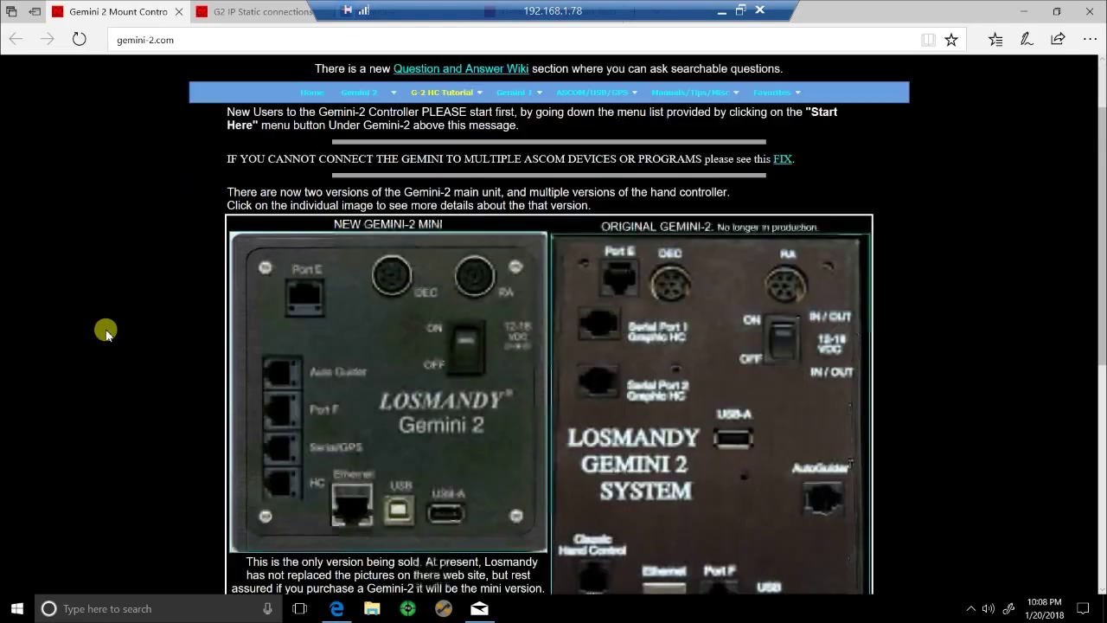
{"action": "scroll", "coordinate": [106, 331], "scroll_direction": "down", "scroll_amount": 1}
{"action": "scroll", "coordinate": [106, 331], "scroll_direction": "up", "scroll_amount": 5}
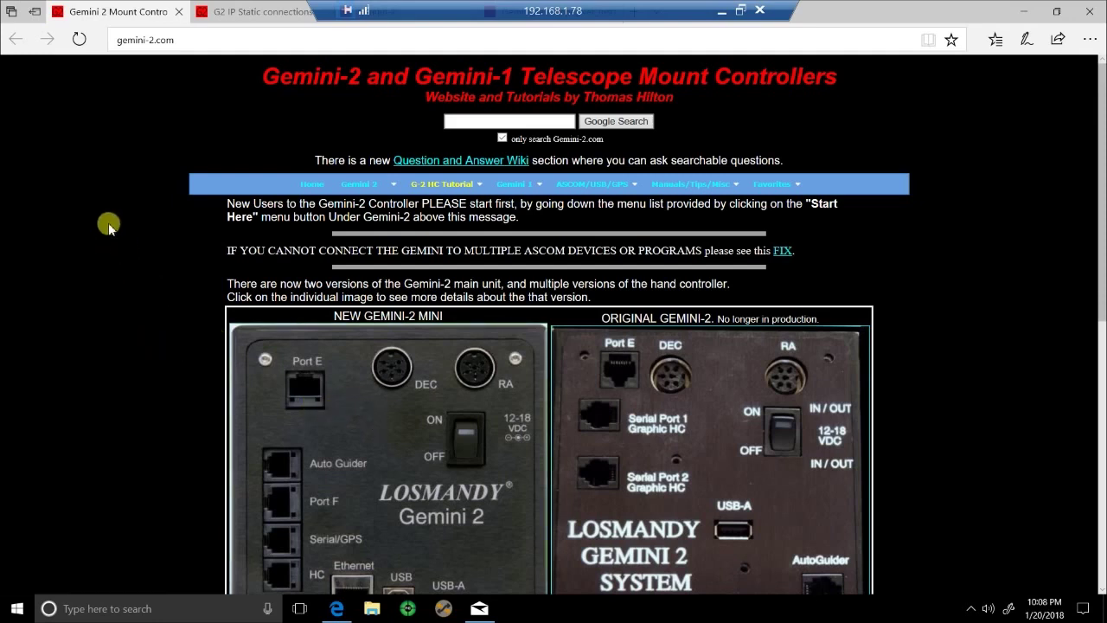
Step: Open the Gemini 2 guide on connecting to the Ethernet port and read its Ethernet advantages and network connection methods
{"action": "mouse_move", "coordinate": [365, 190]}
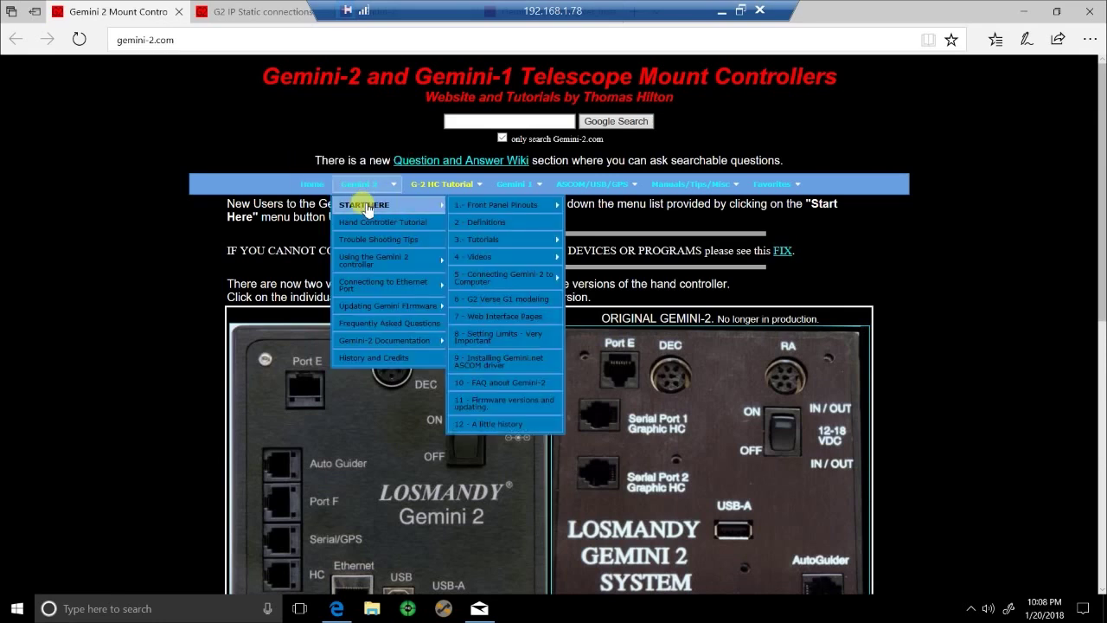
{"action": "mouse_move", "coordinate": [482, 205]}
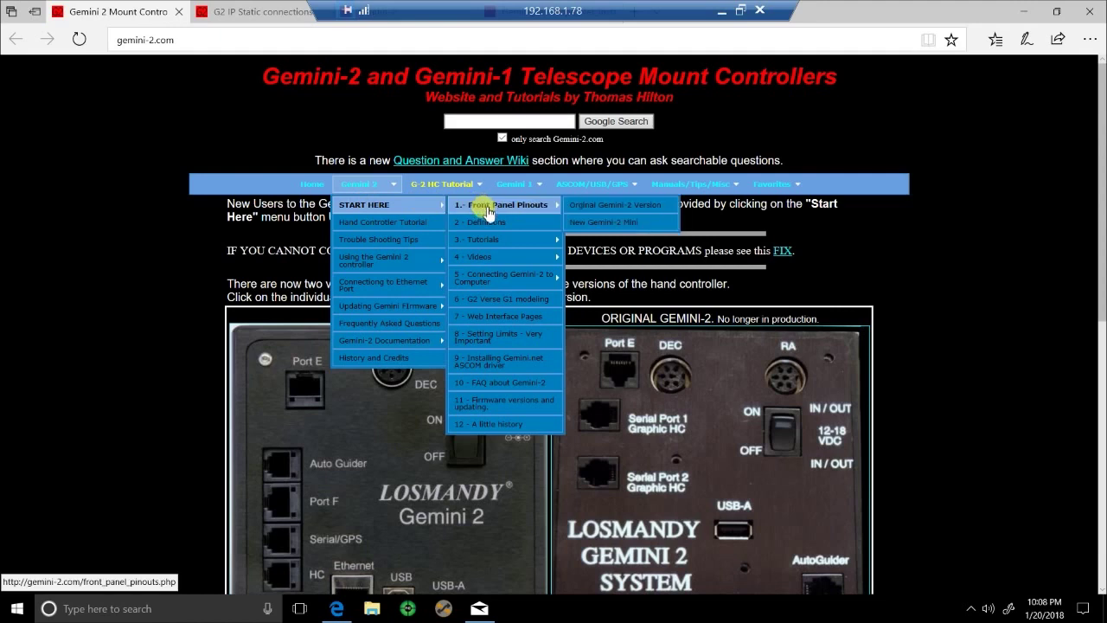
{"action": "mouse_move", "coordinate": [506, 263]}
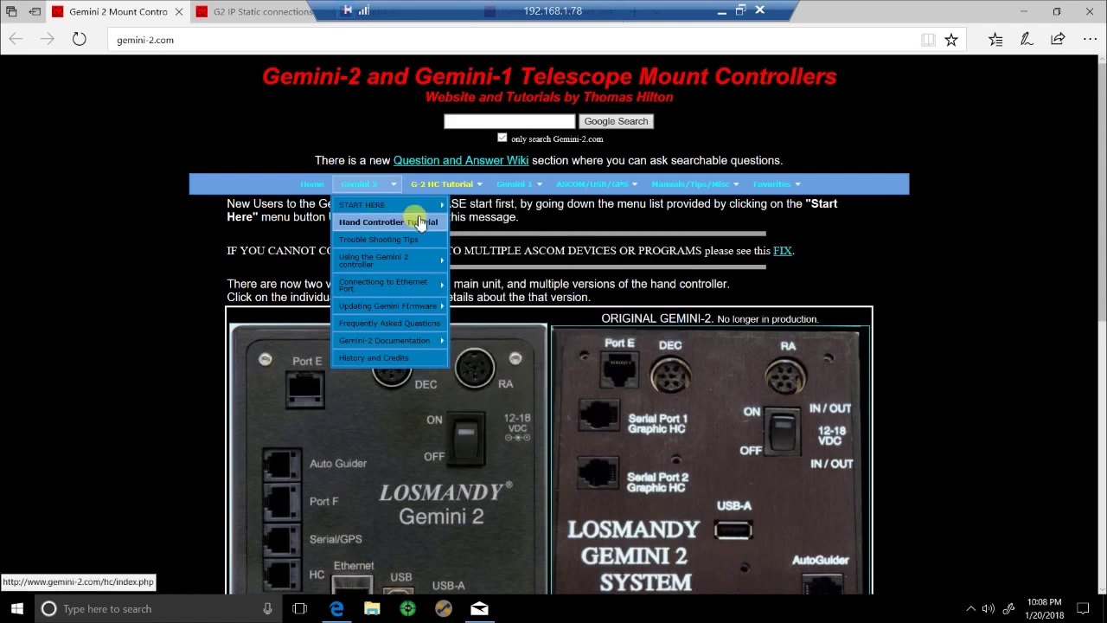
{"action": "mouse_move", "coordinate": [402, 262]}
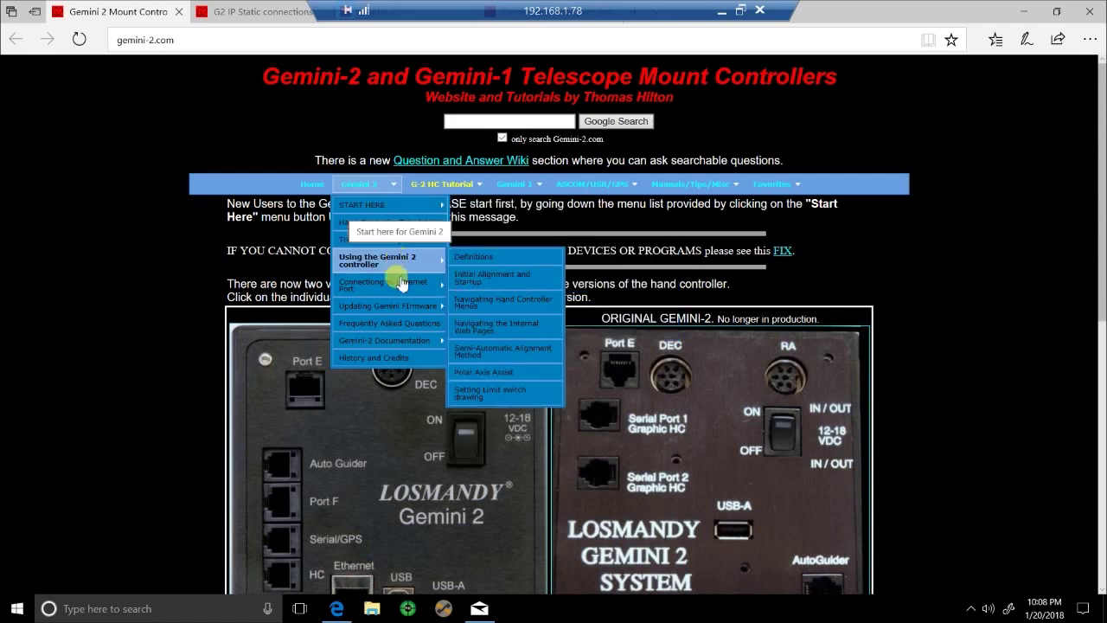
{"action": "mouse_move", "coordinate": [385, 289]}
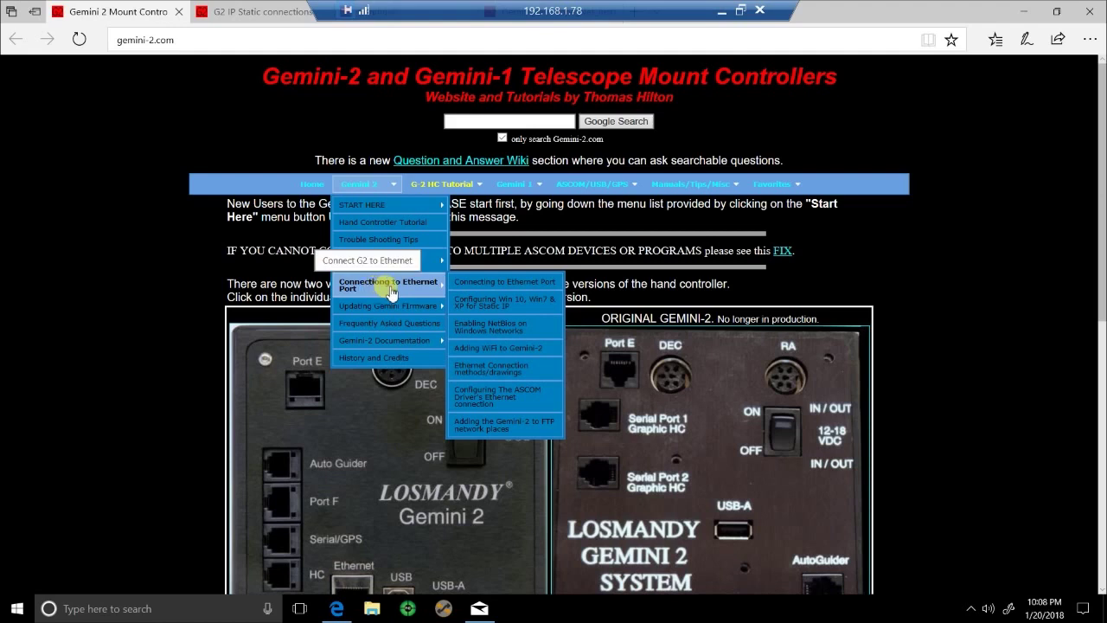
{"action": "left_click", "coordinate": [495, 293]}
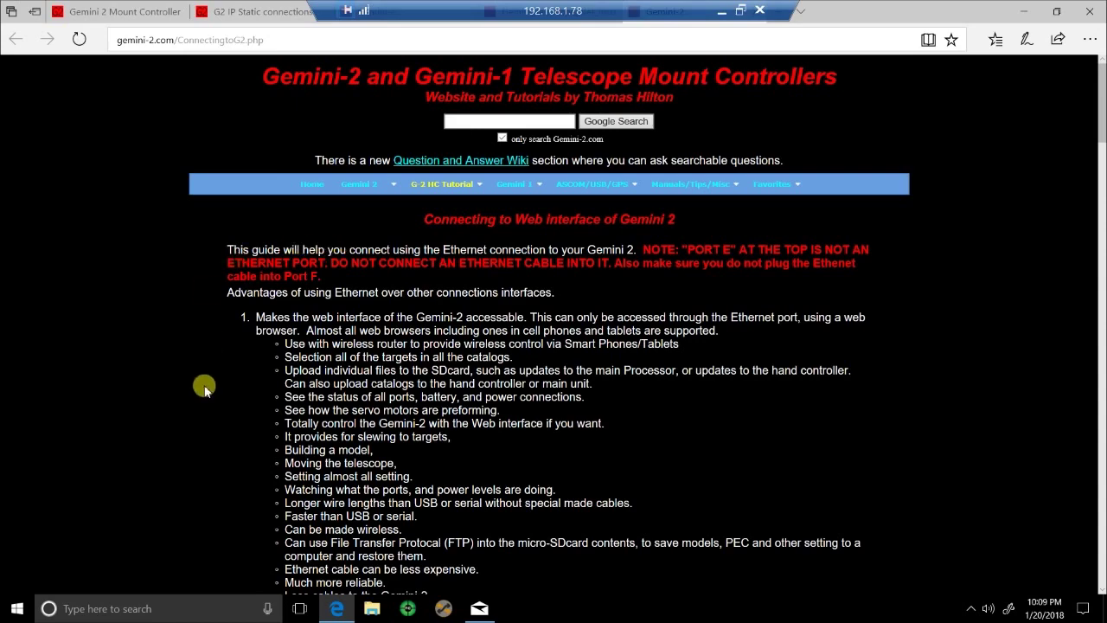
{"action": "scroll", "coordinate": [204, 389], "scroll_direction": "down", "scroll_amount": 3}
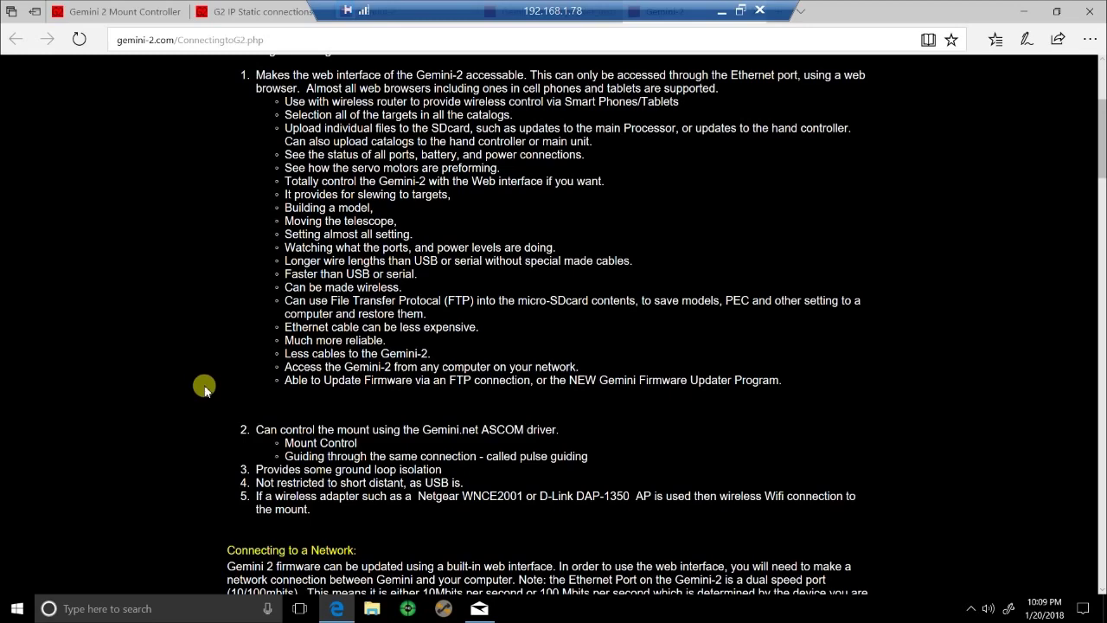
{"action": "scroll", "coordinate": [204, 389], "scroll_direction": "down", "scroll_amount": 1}
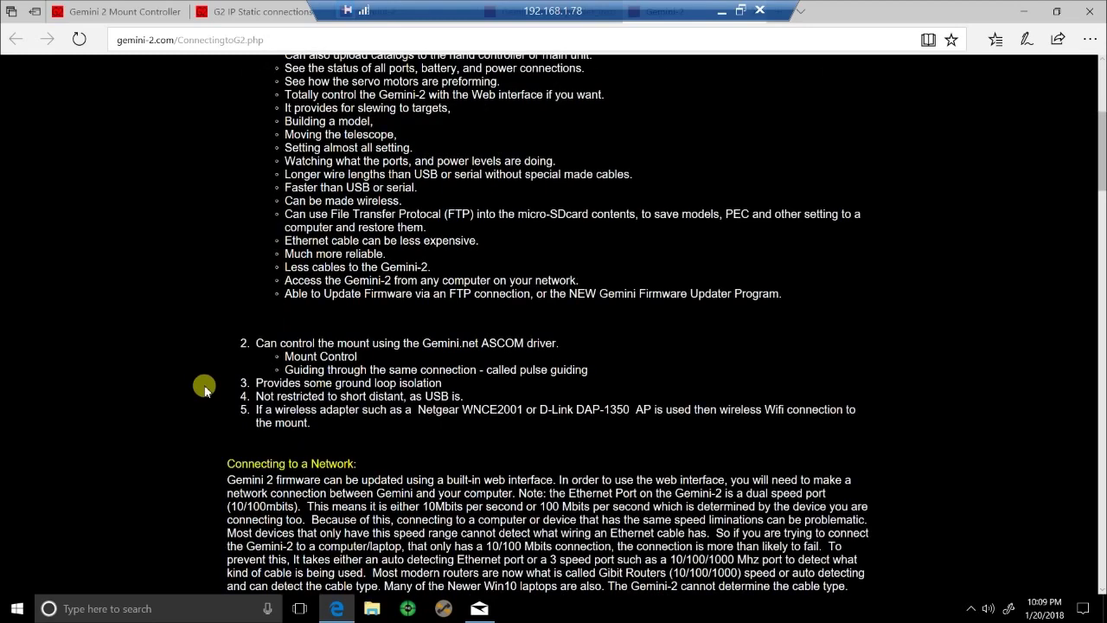
{"action": "scroll", "coordinate": [204, 389], "scroll_direction": "down", "scroll_amount": 1}
{"action": "scroll", "coordinate": [204, 389], "scroll_direction": "down", "scroll_amount": 2}
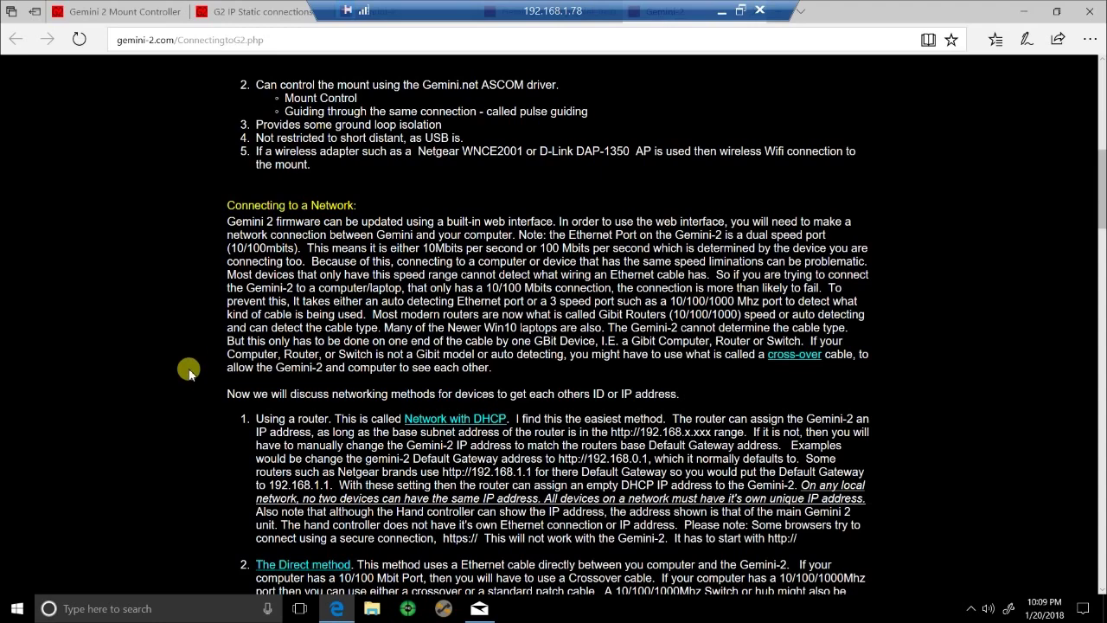
{"action": "scroll", "coordinate": [189, 370], "scroll_direction": "up", "scroll_amount": 3}
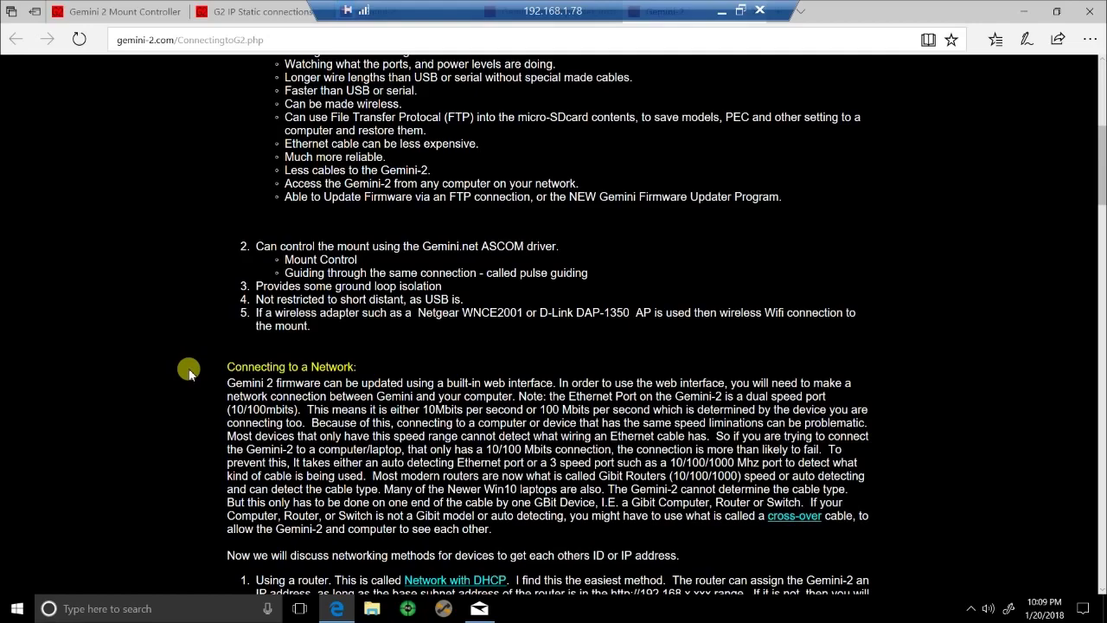
{"action": "scroll", "coordinate": [187, 367], "scroll_direction": "down", "scroll_amount": 20}
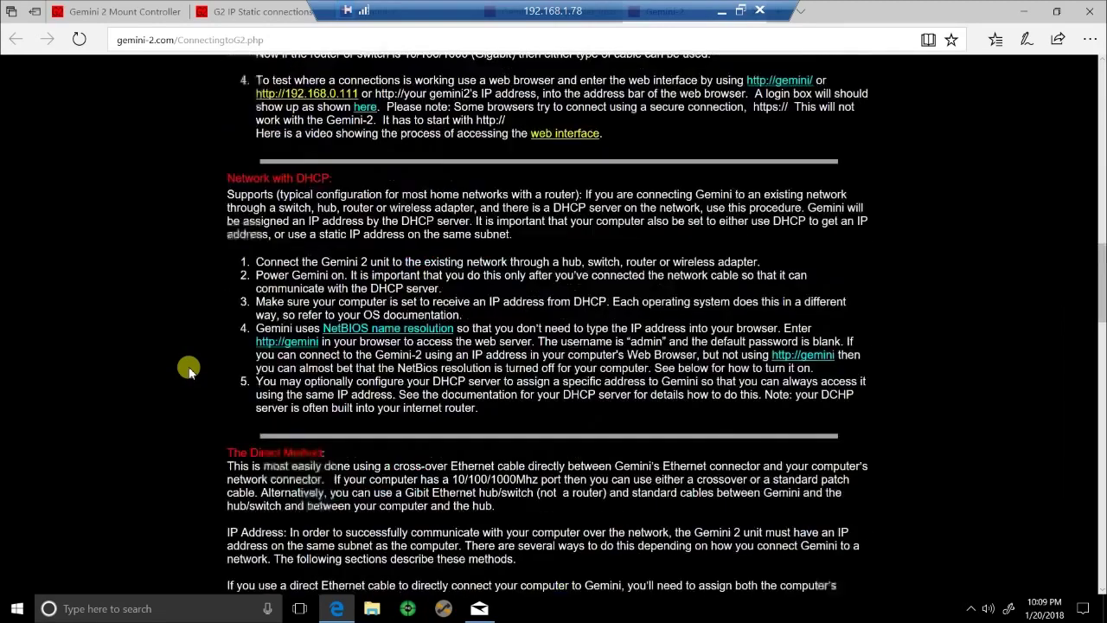
Step: From the Gemini-2 home page, open the Ethernet connection methods/drawings page and examine the powered USB hub with Ethernet adapter diagram
{"action": "left_click", "coordinate": [141, 15]}
{"action": "mouse_move", "coordinate": [361, 184]}
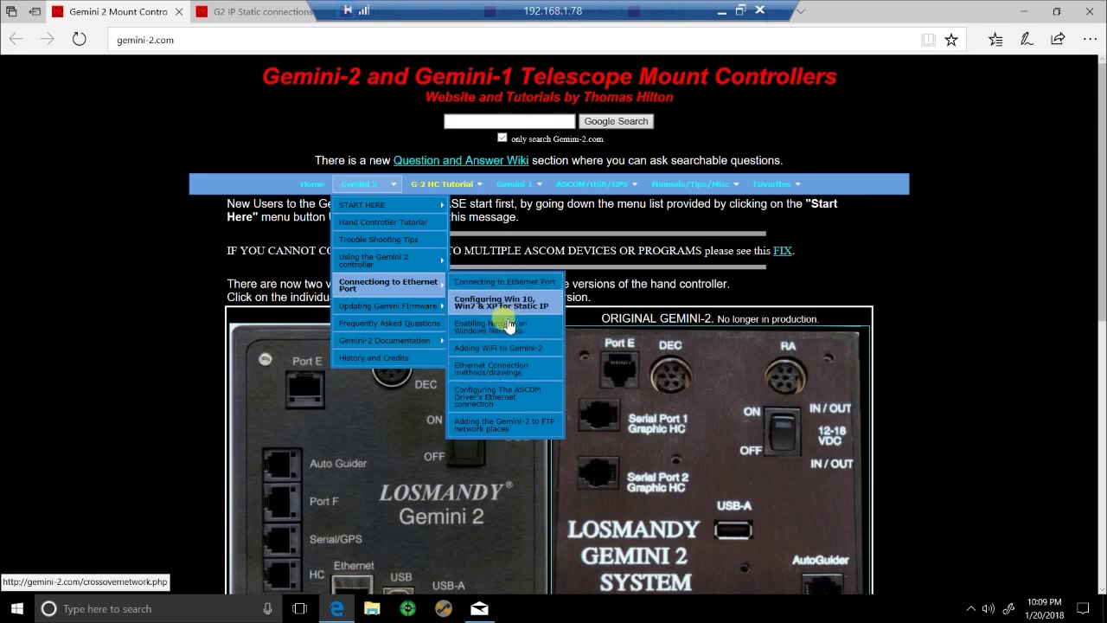
{"action": "left_click", "coordinate": [493, 370]}
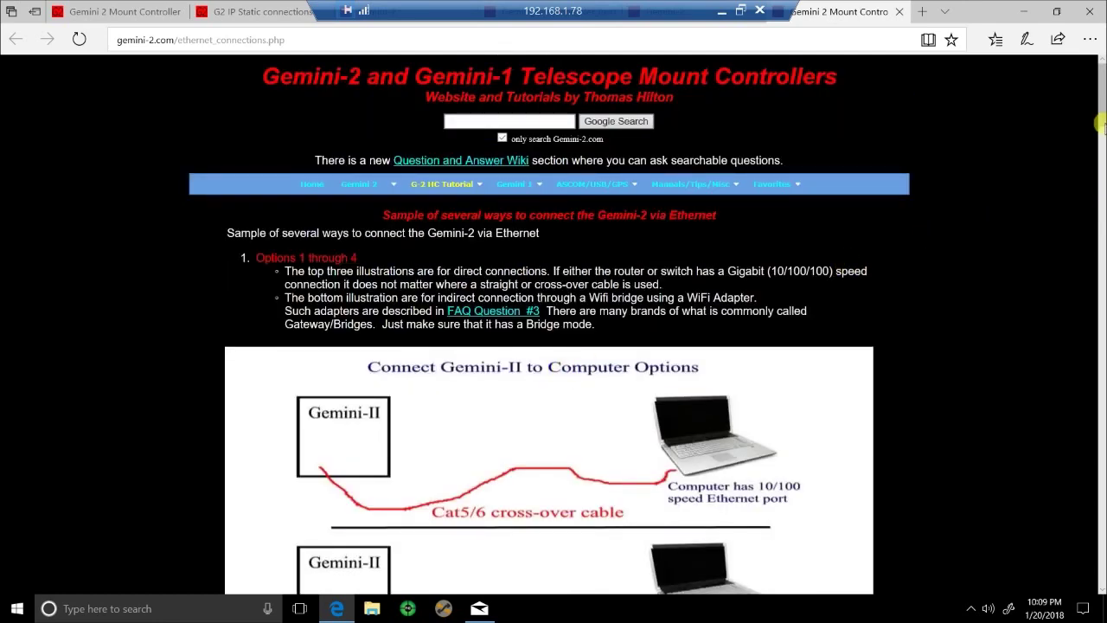
{"action": "left_click_drag", "start_coordinate": [1100, 86], "coordinate": [1100, 238]}
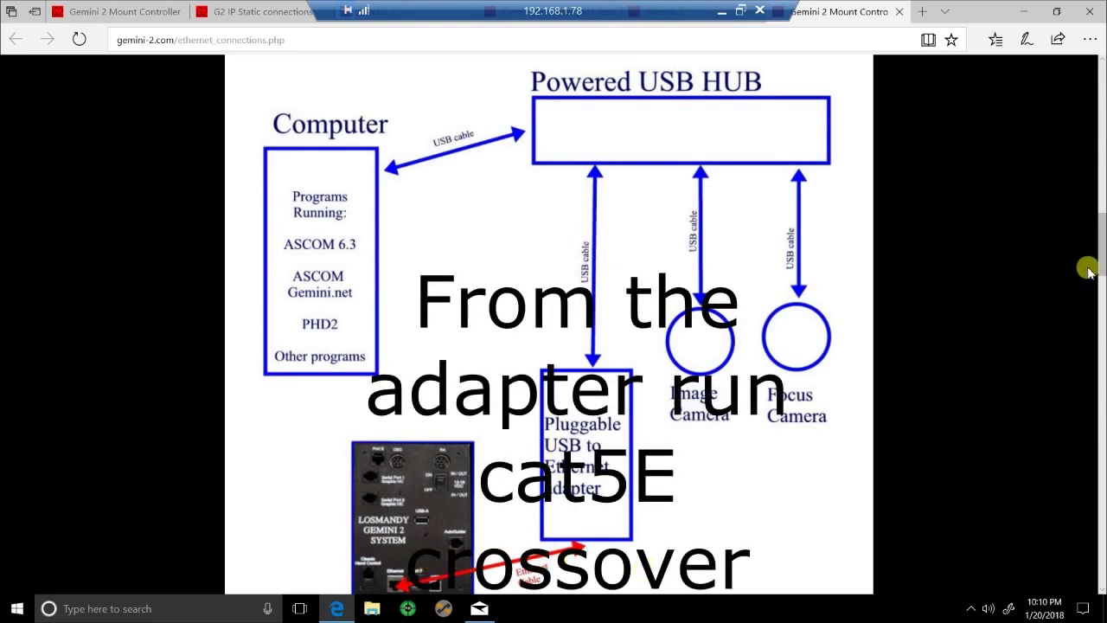
{"action": "scroll", "coordinate": [1099, 249], "scroll_direction": "down", "scroll_amount": 3}
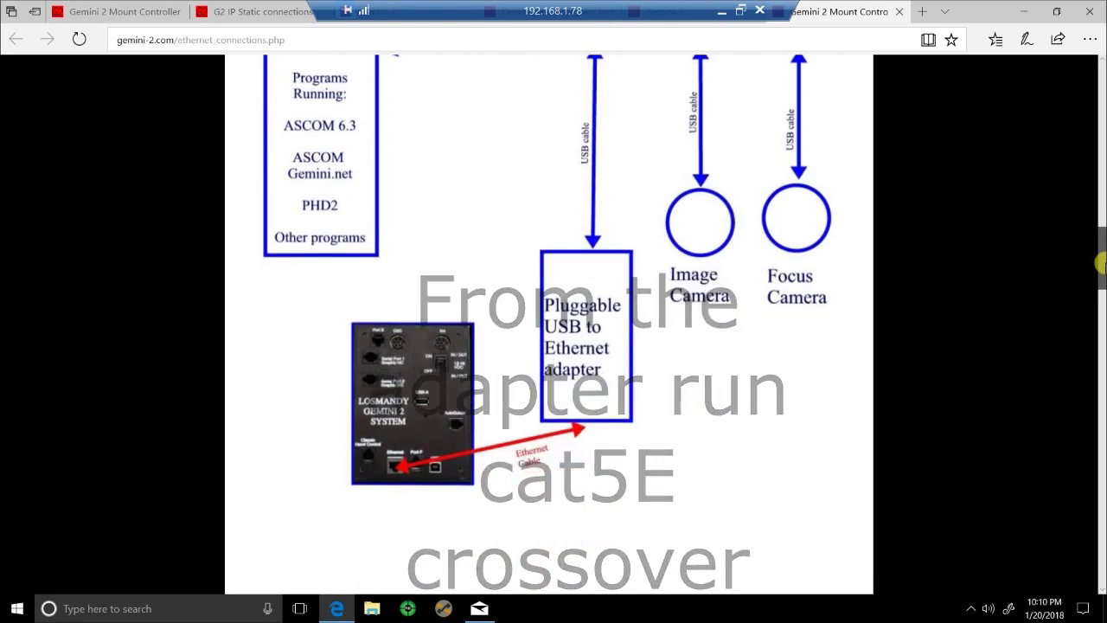
{"action": "scroll", "coordinate": [1100, 247], "scroll_direction": "up", "scroll_amount": 5}
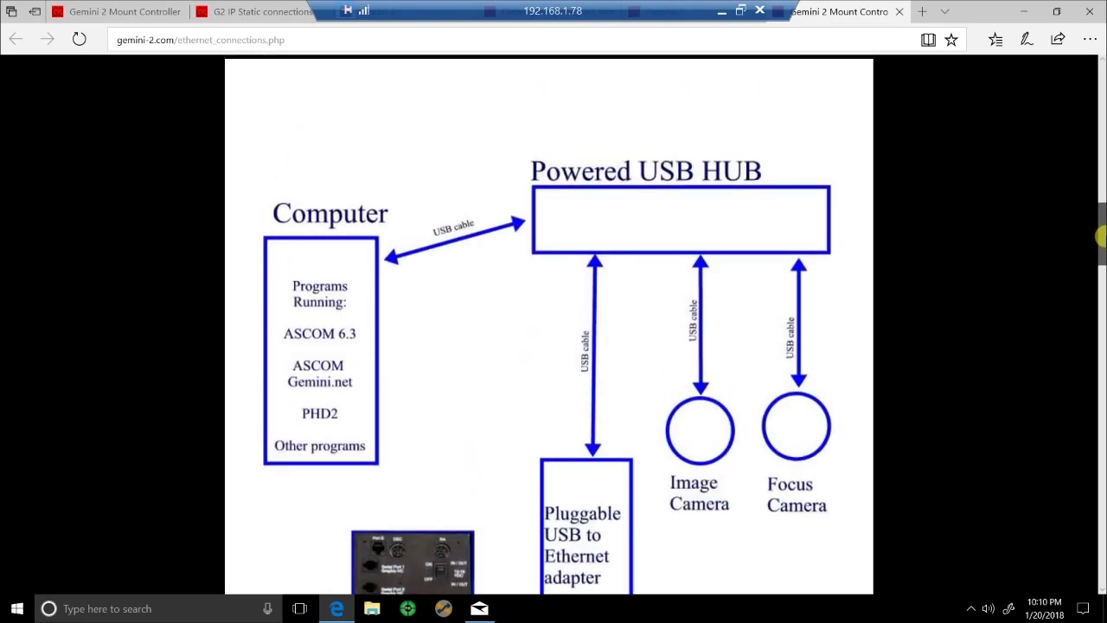
{"action": "scroll", "coordinate": [1100, 233], "scroll_direction": "down", "scroll_amount": 5}
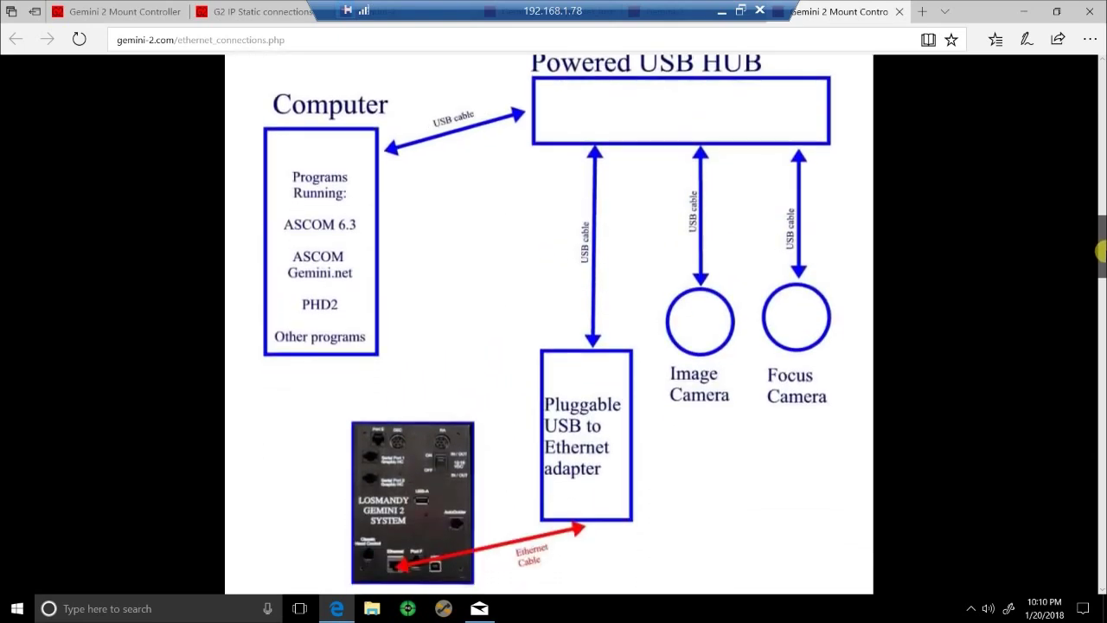
{"action": "left_click_drag", "start_coordinate": [1100, 273], "coordinate": [1102, 93]}
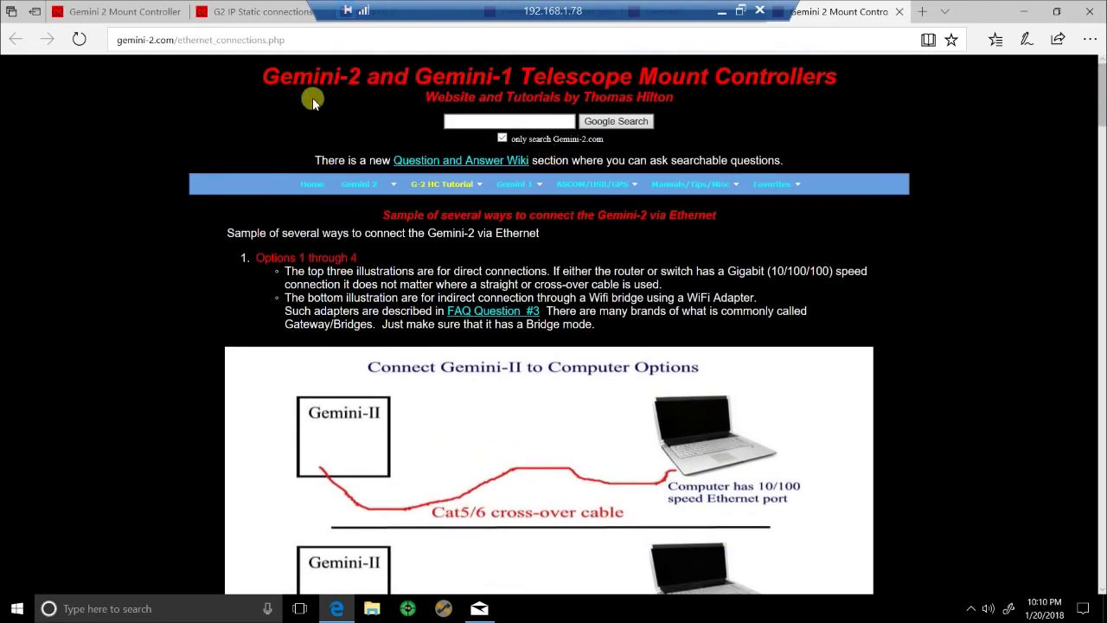
Step: From the Gemini-2 home page, open the guide for configuring Win 10, Win7 & XP for static IP at its Windows 10 instructions
{"action": "left_click", "coordinate": [134, 14]}
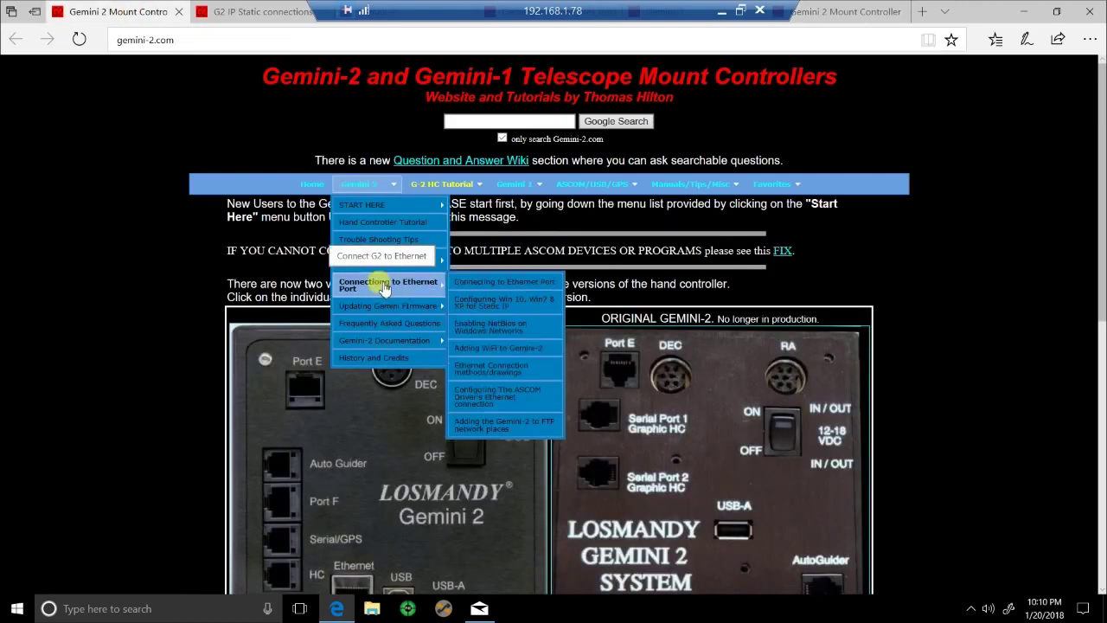
{"action": "left_click", "coordinate": [506, 306]}
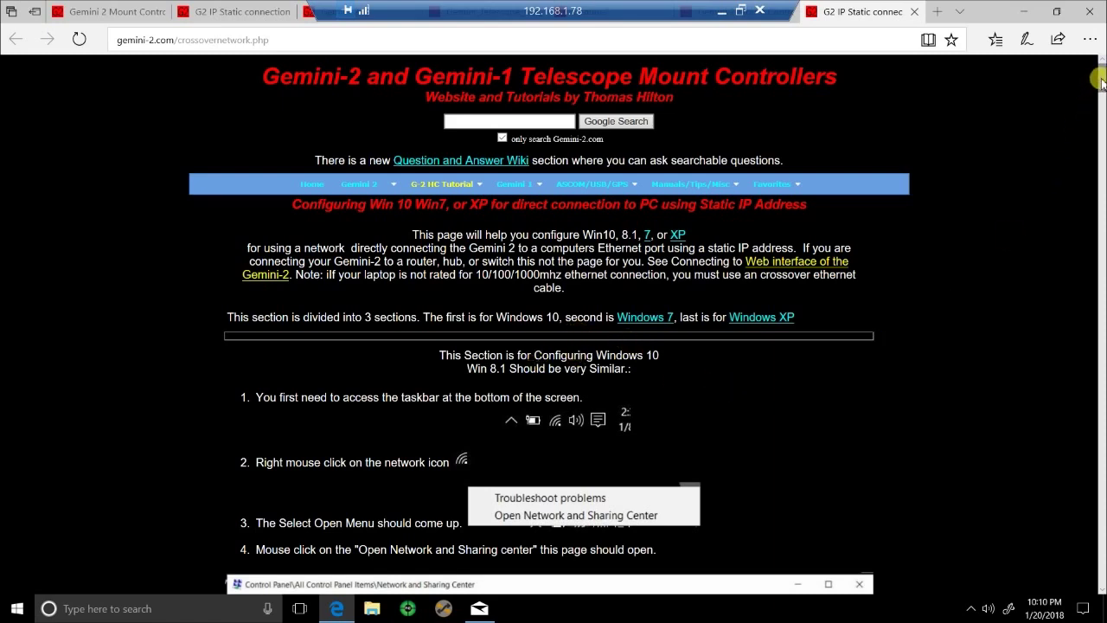
{"action": "scroll", "coordinate": [1098, 82], "scroll_direction": "down", "scroll_amount": 5}
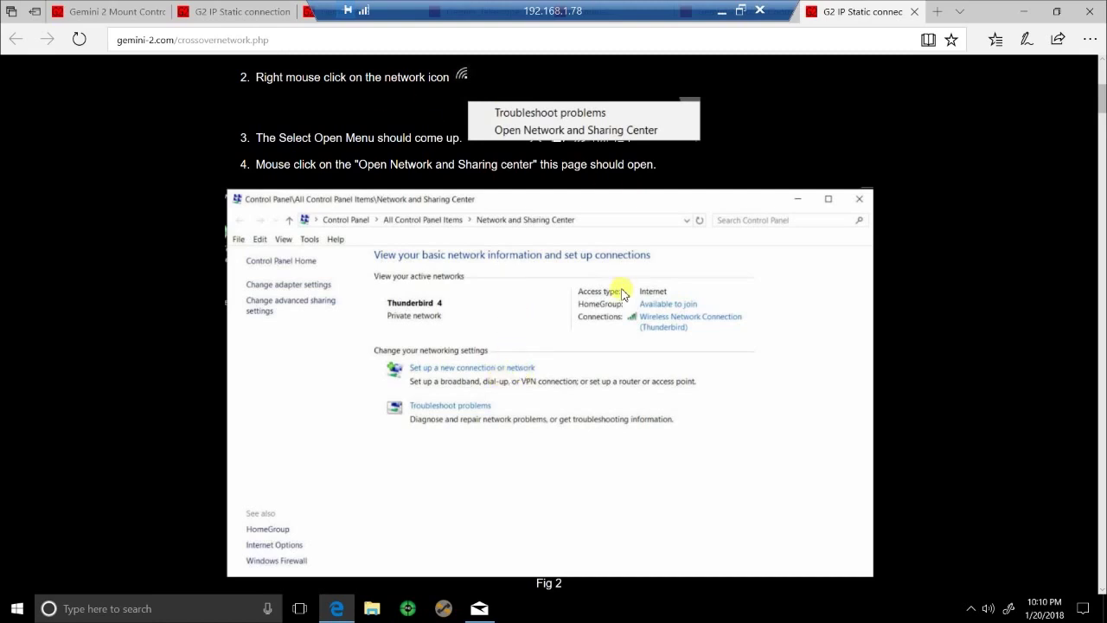
Step: Open the Network and Sharing Center, then shrink and reposition its window so the guide remains readable
{"action": "left_click", "coordinate": [970, 609]}
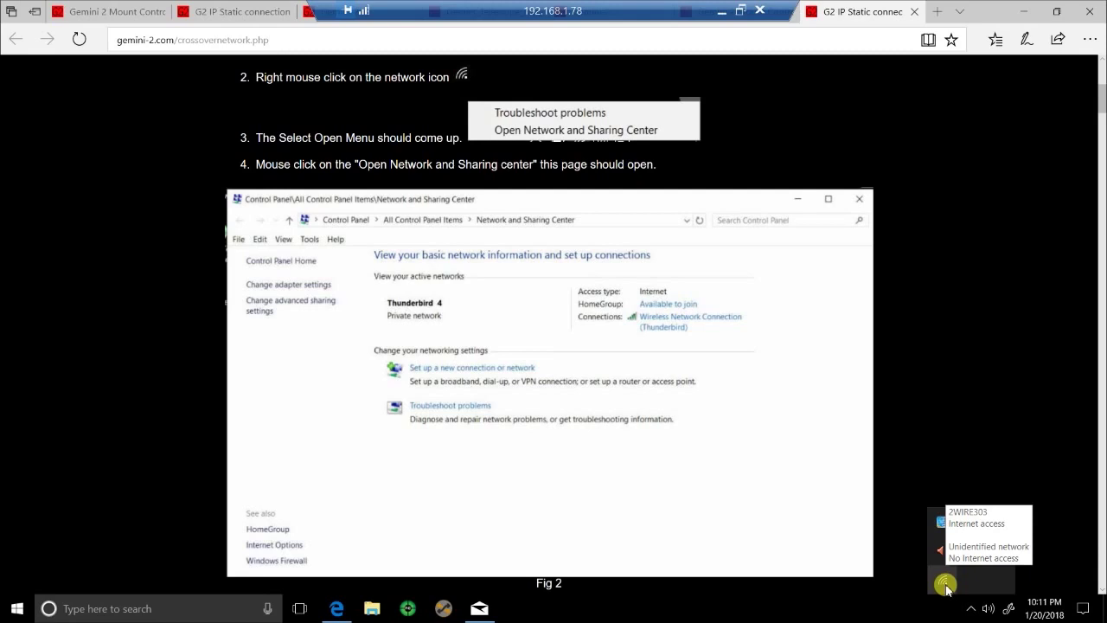
{"action": "right_click", "coordinate": [945, 585]}
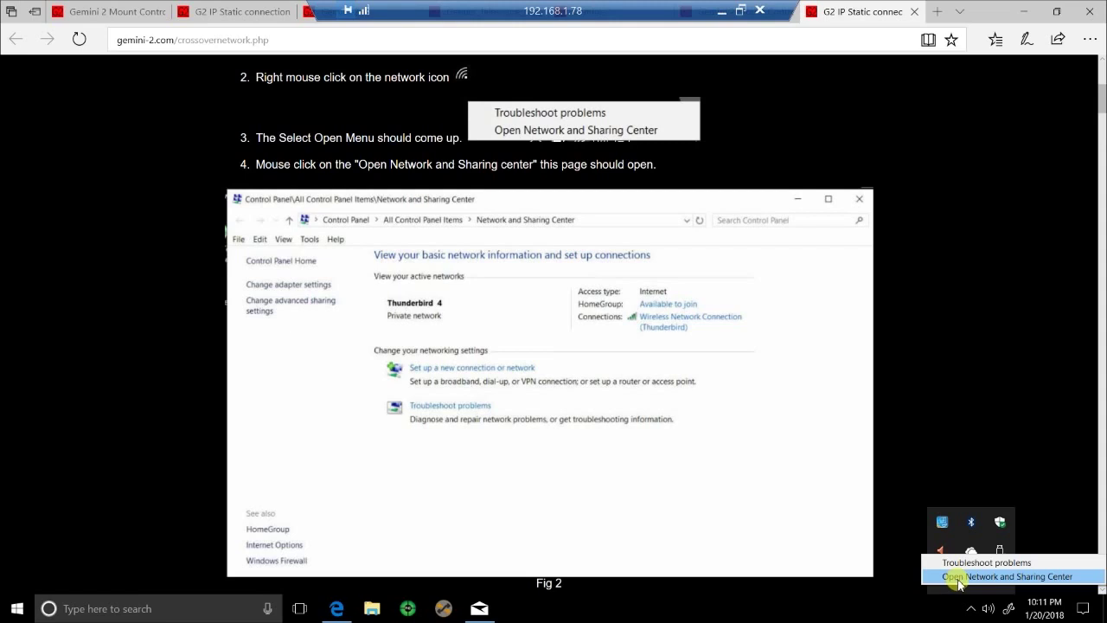
{"action": "left_click", "coordinate": [958, 577]}
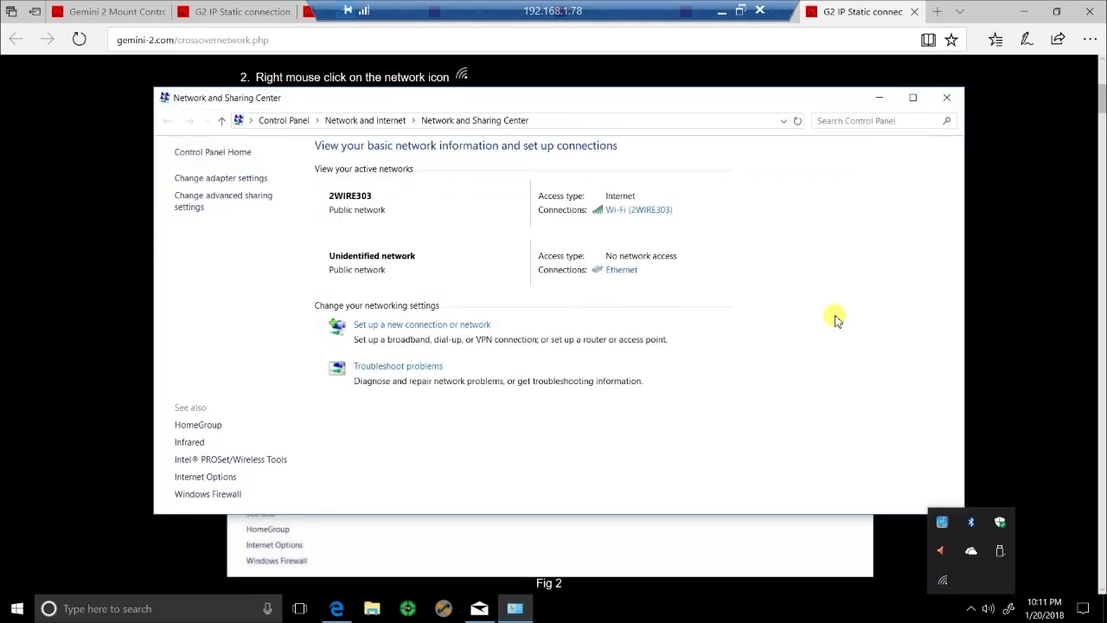
{"action": "left_click_drag", "start_coordinate": [648, 107], "coordinate": [700, 116]}
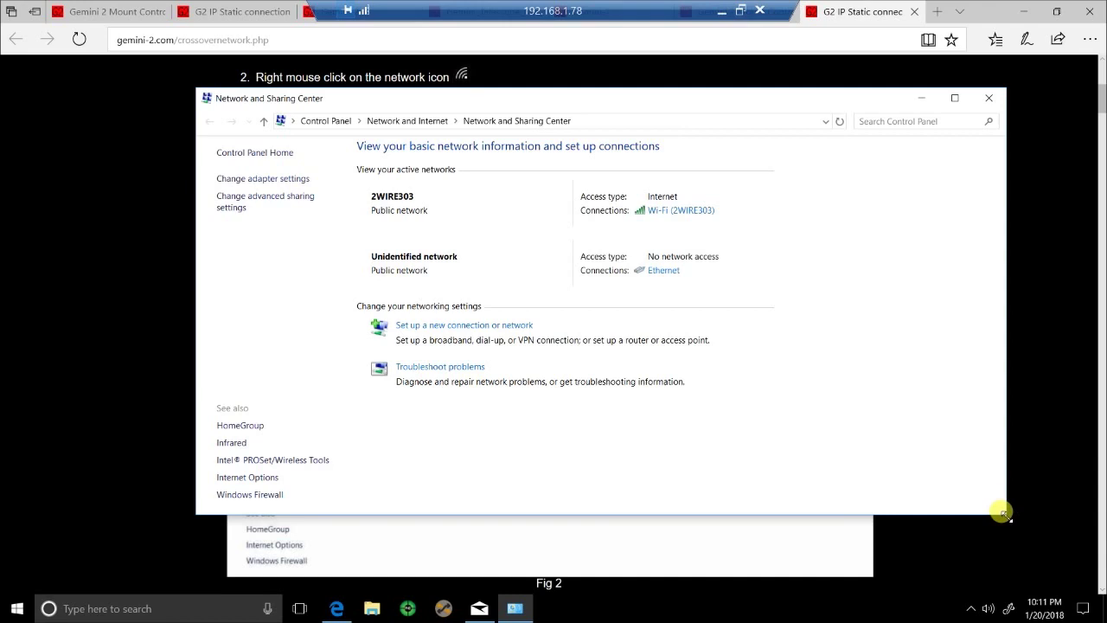
{"action": "left_click_drag", "start_coordinate": [1002, 514], "coordinate": [685, 336]}
{"action": "left_click_drag", "start_coordinate": [541, 102], "coordinate": [875, 122]}
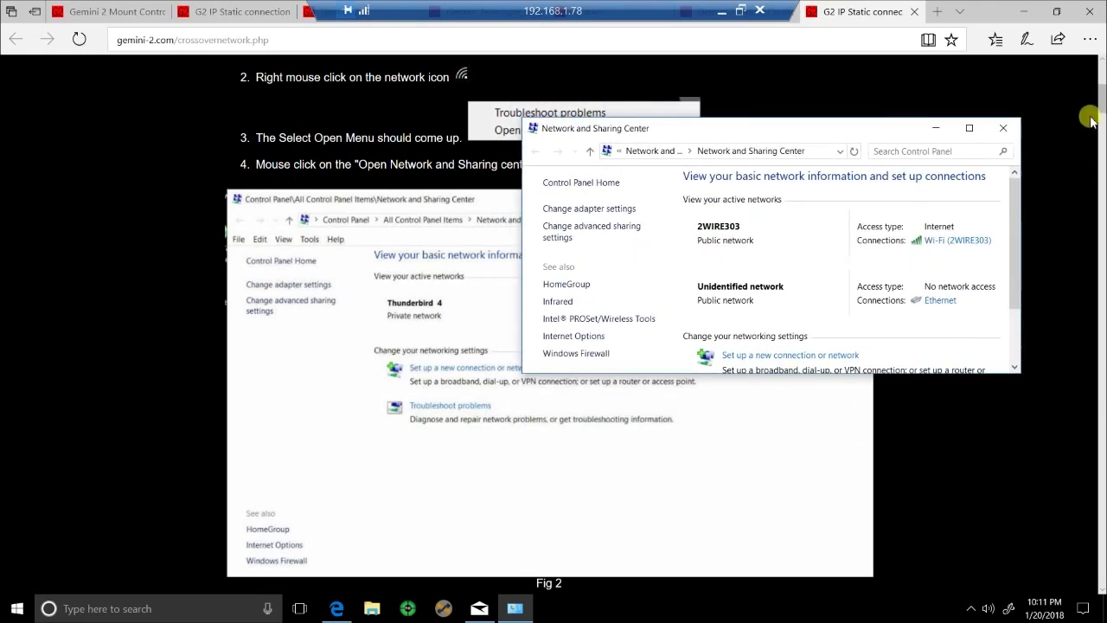
Step: Following guide steps 5 and 6, open the network adapter settings and minimize the Network and Sharing Center
{"action": "left_click_drag", "start_coordinate": [1102, 93], "coordinate": [1099, 121]}
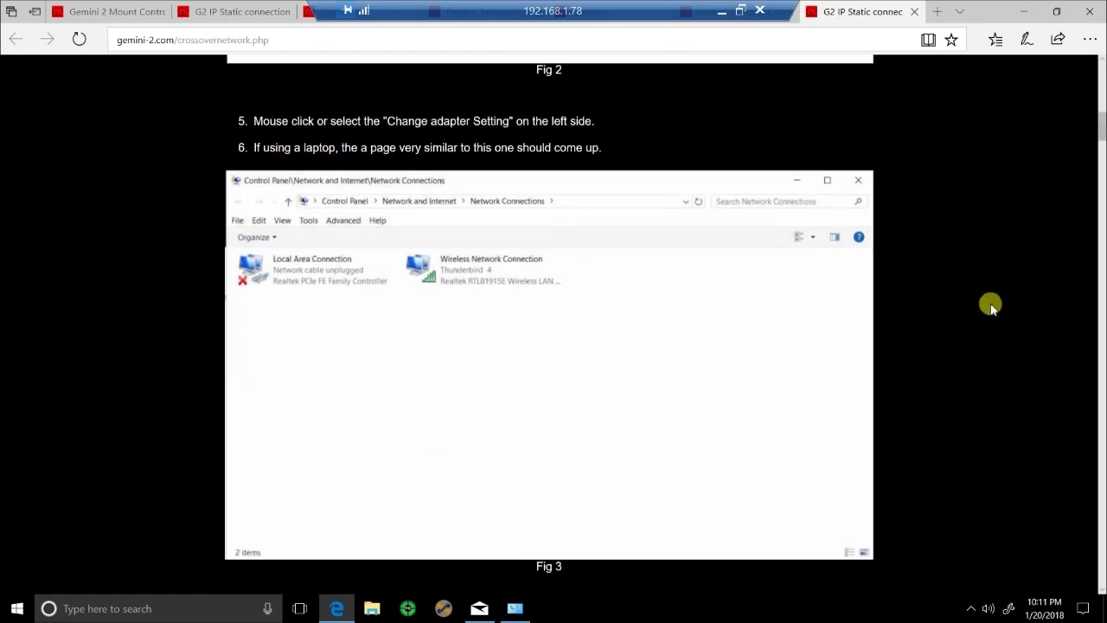
{"action": "left_click", "coordinate": [519, 610]}
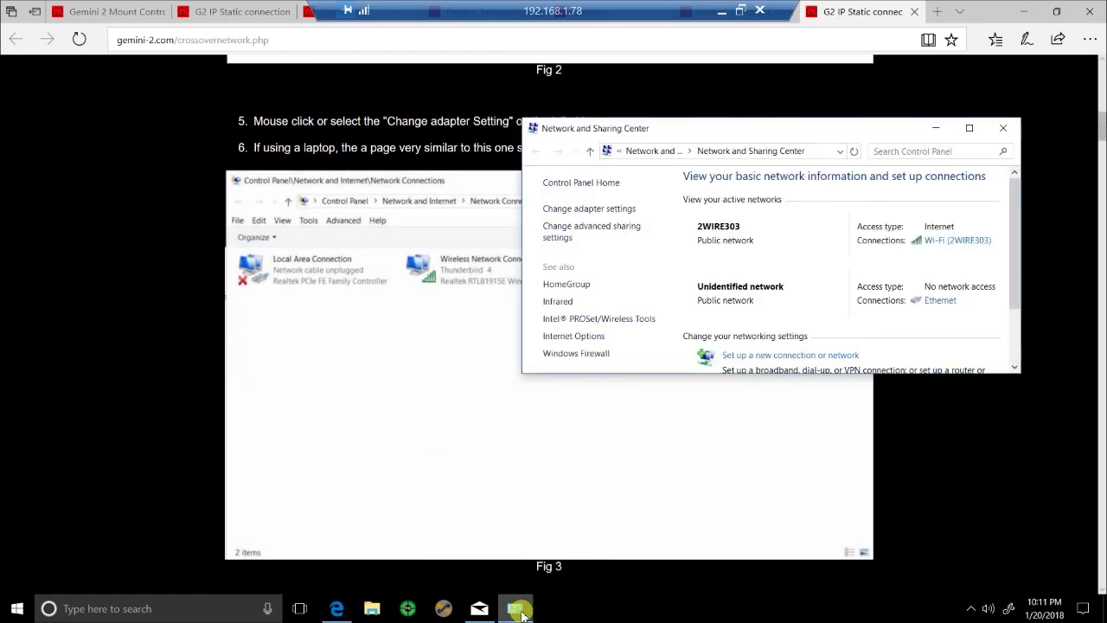
{"action": "left_click", "coordinate": [596, 210]}
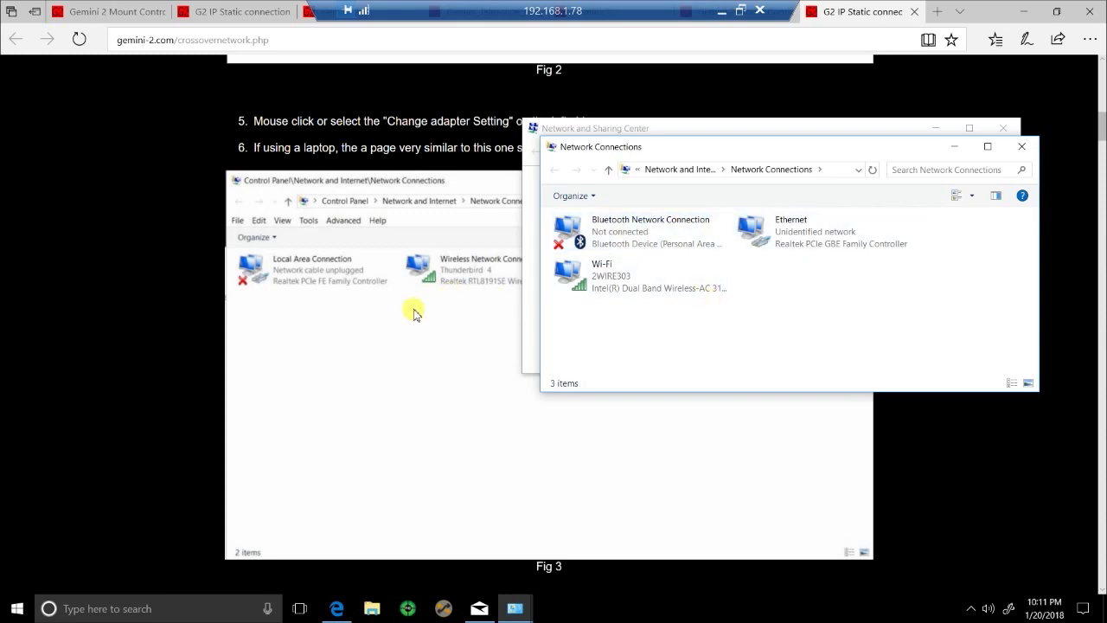
{"action": "left_click", "coordinate": [713, 127]}
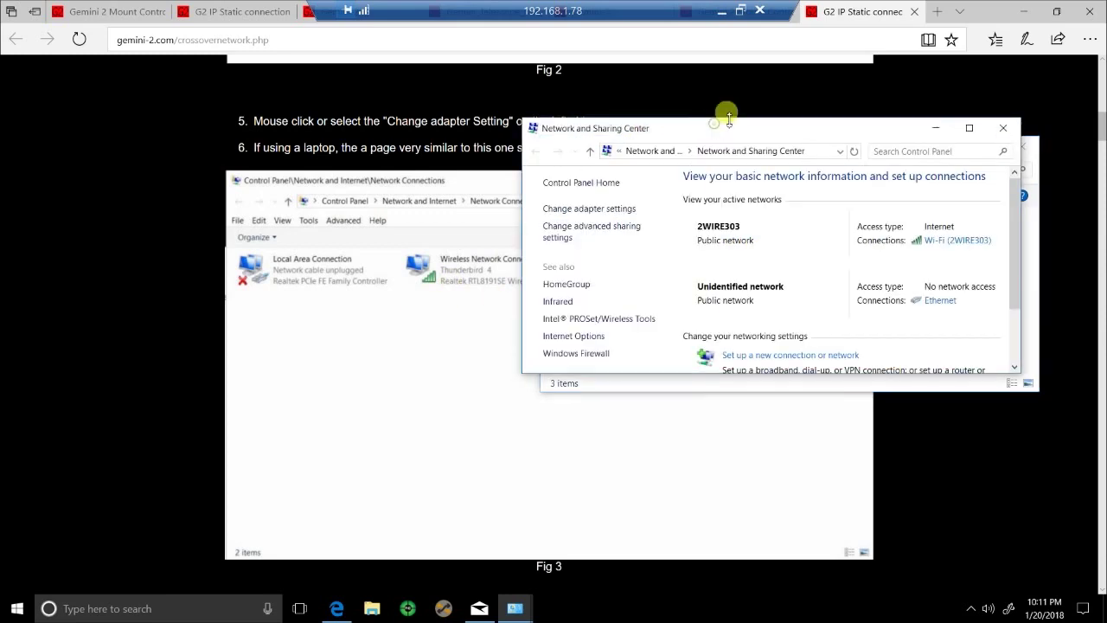
{"action": "left_click", "coordinate": [936, 129]}
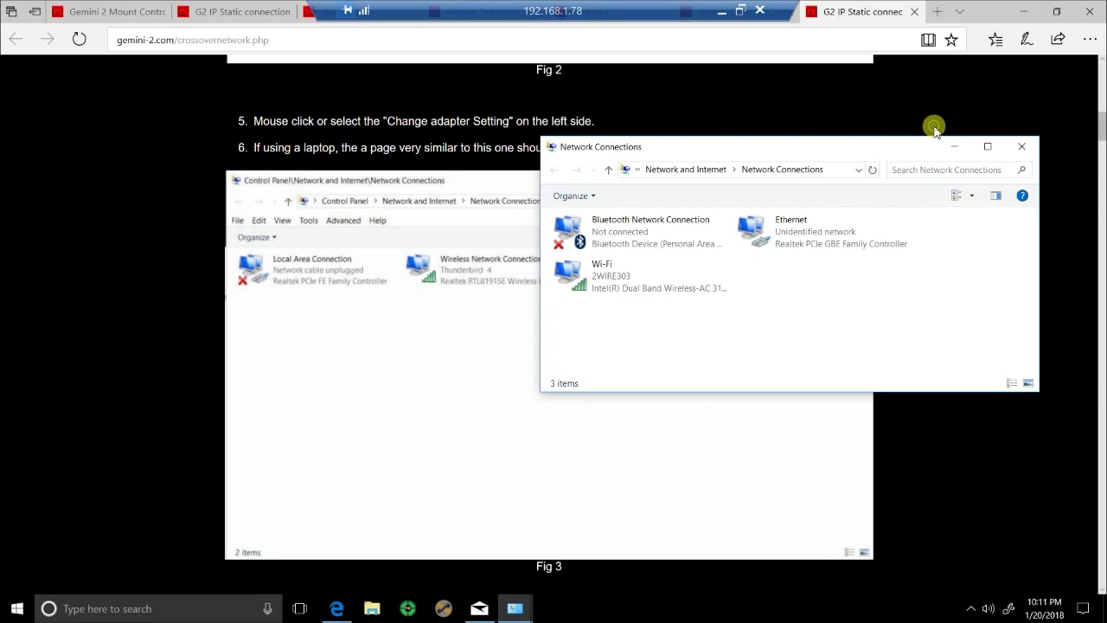
Step: Move the Network Connections window off the guide's figure, minimize it, and bring guide steps 7 and 8 into view
{"action": "left_click", "coordinate": [778, 156]}
{"action": "left_click_drag", "start_coordinate": [803, 109], "coordinate": [824, 108]}
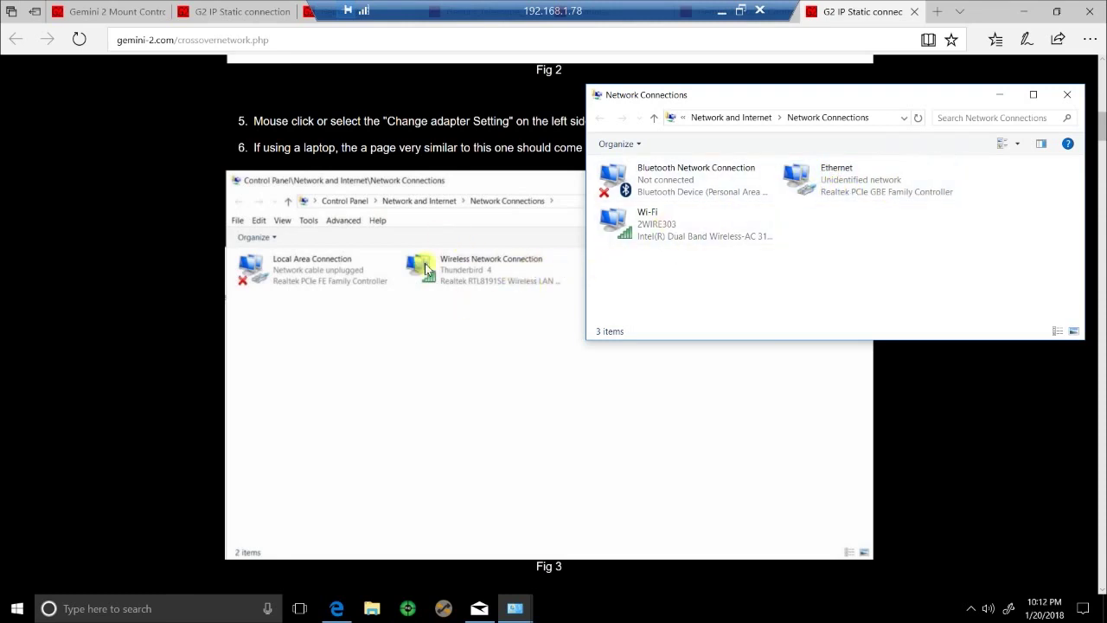
{"action": "left_click", "coordinate": [997, 93]}
{"action": "left_click_drag", "start_coordinate": [1100, 122], "coordinate": [1099, 155]}
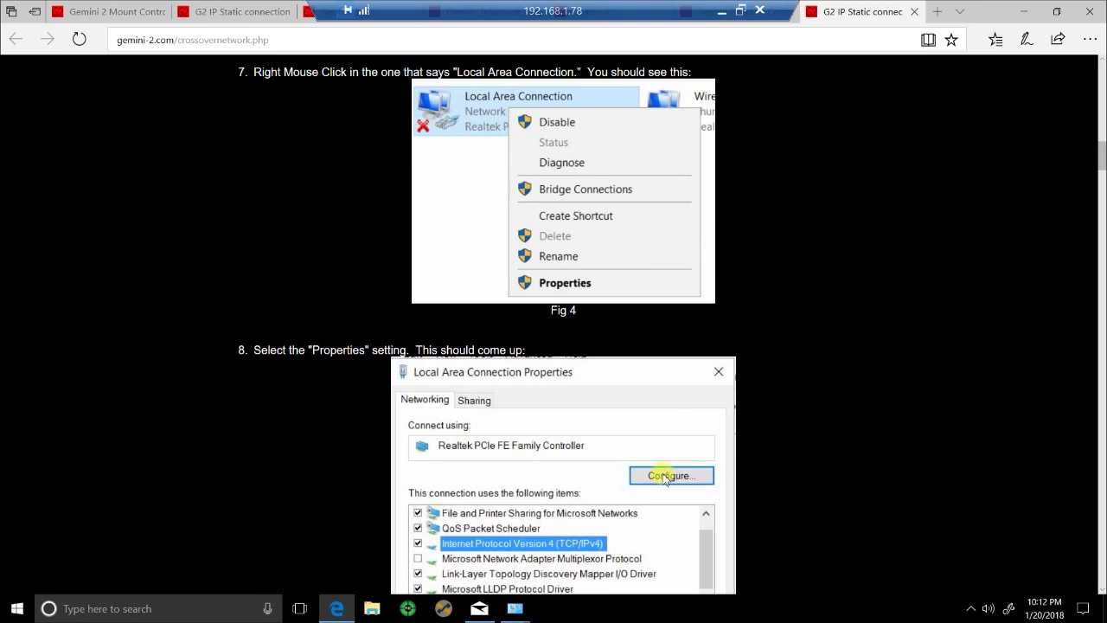
Step: Restore the Network Connections window and open the Ethernet adapter's properties, following guide steps 7 and 8
{"action": "mouse_move", "coordinate": [516, 606]}
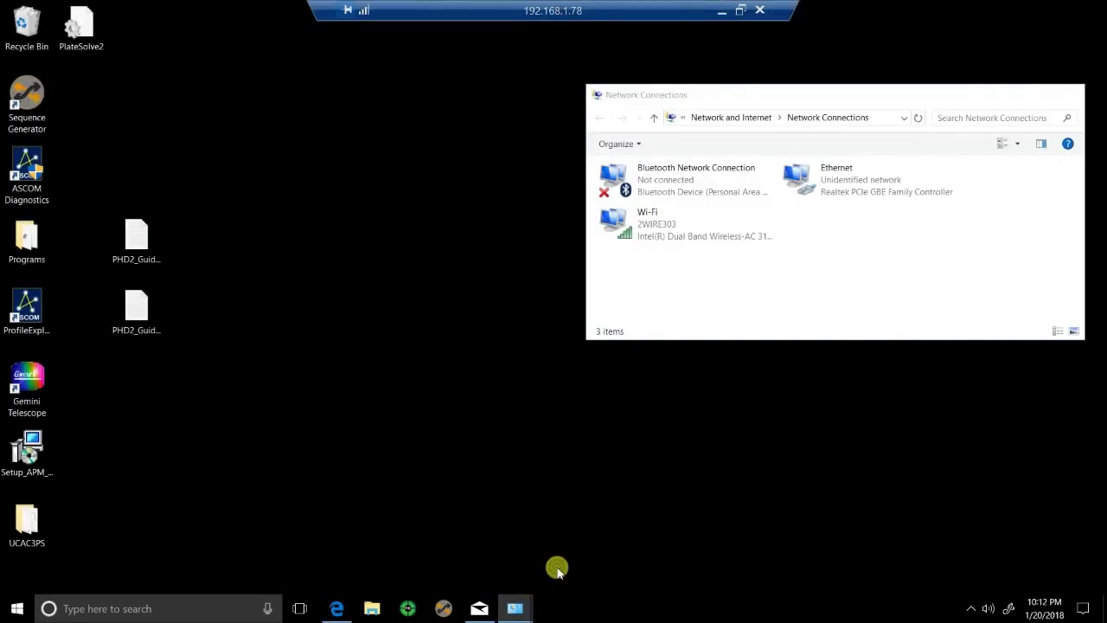
{"action": "left_click", "coordinate": [558, 573]}
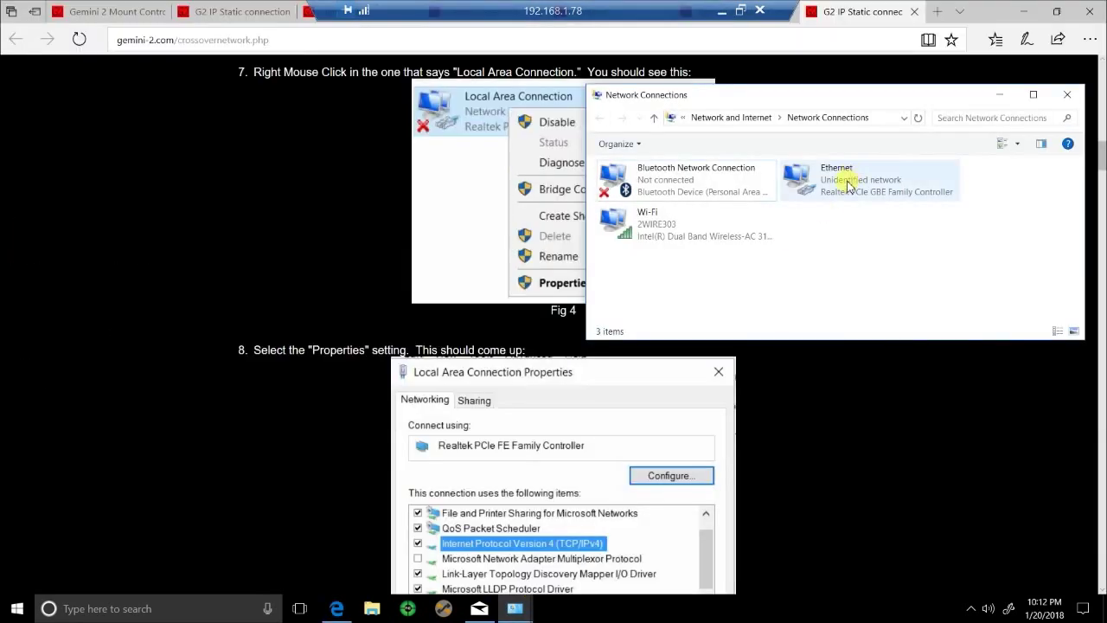
{"action": "left_click", "coordinate": [849, 186]}
{"action": "right_click", "coordinate": [848, 186]}
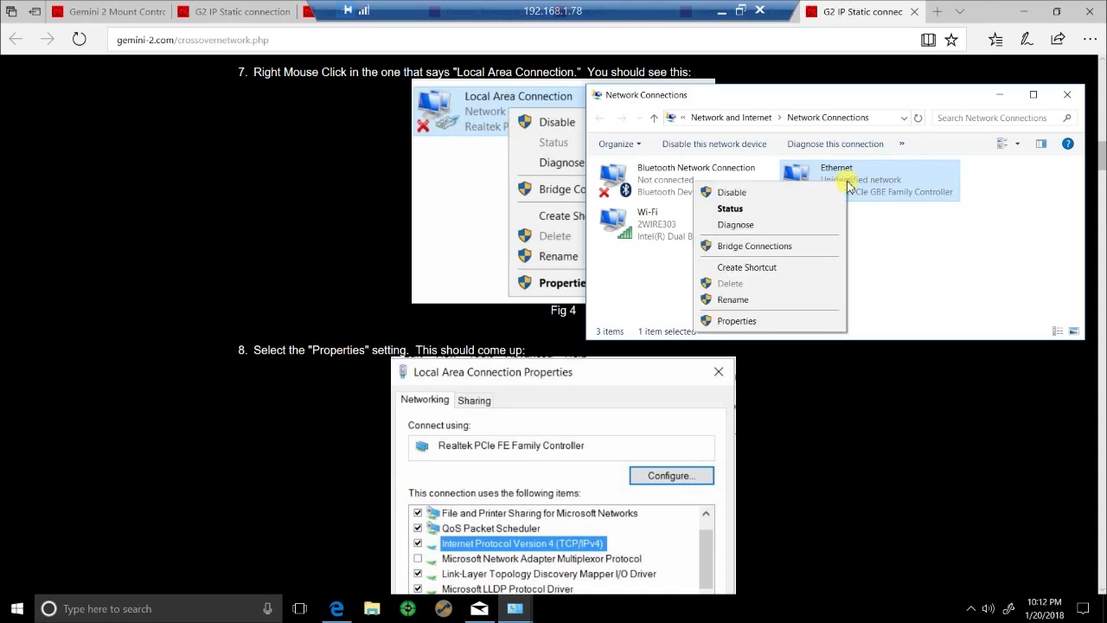
{"action": "left_click", "coordinate": [741, 320]}
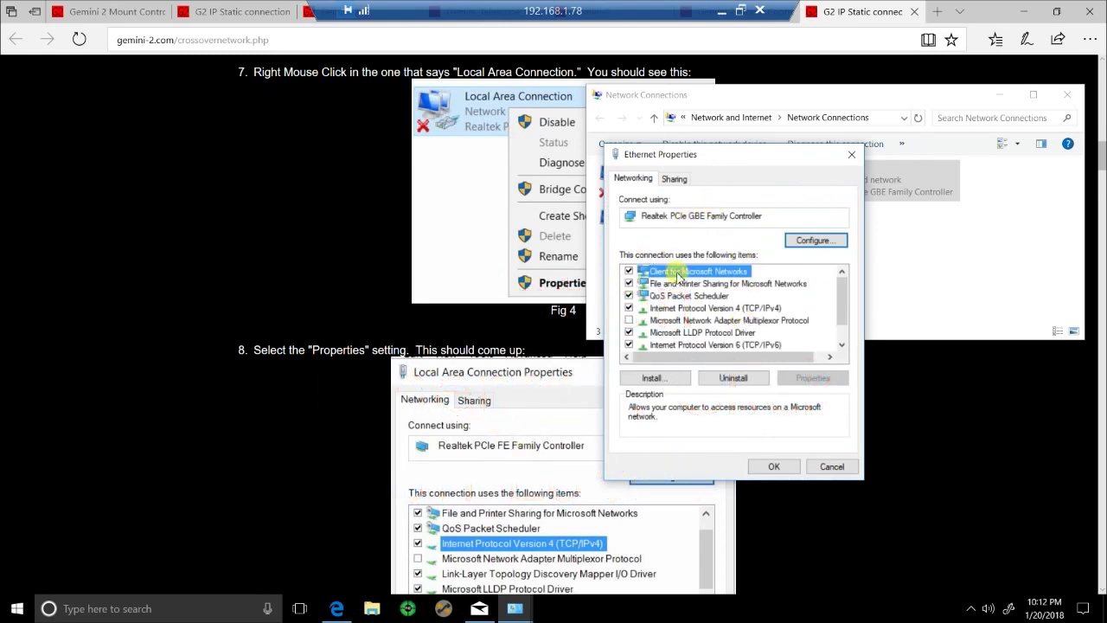
Step: Review the Ethernet adapter's Internet Protocol Version 4 (TCP/IPv4) address and DNS settings, accept them, and close the adapter's properties
{"action": "left_click", "coordinate": [674, 309]}
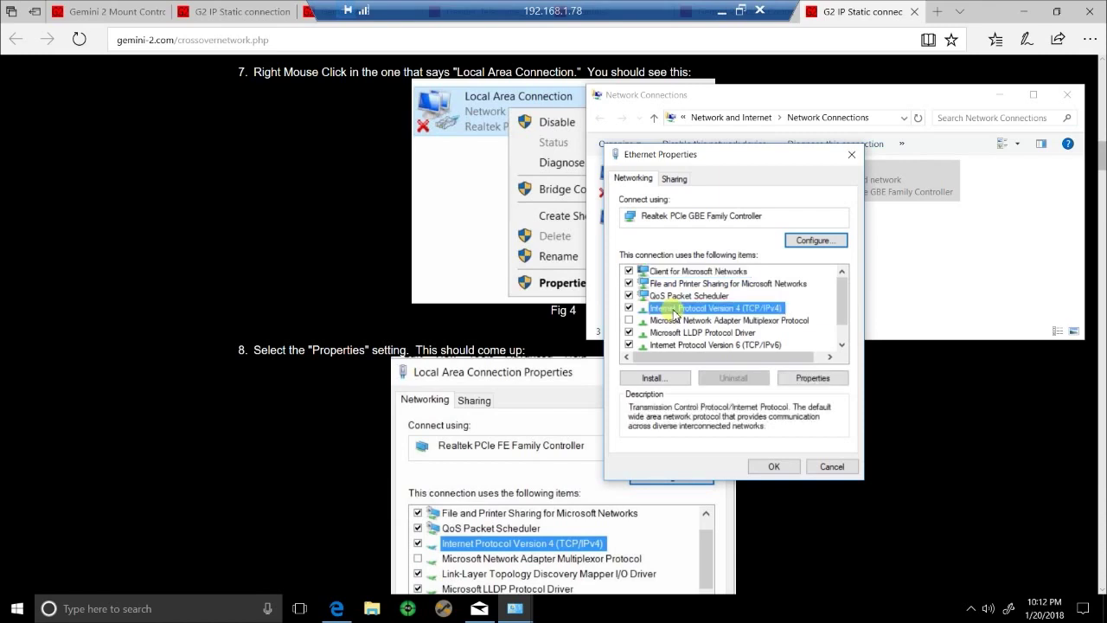
{"action": "left_click", "coordinate": [1071, 95]}
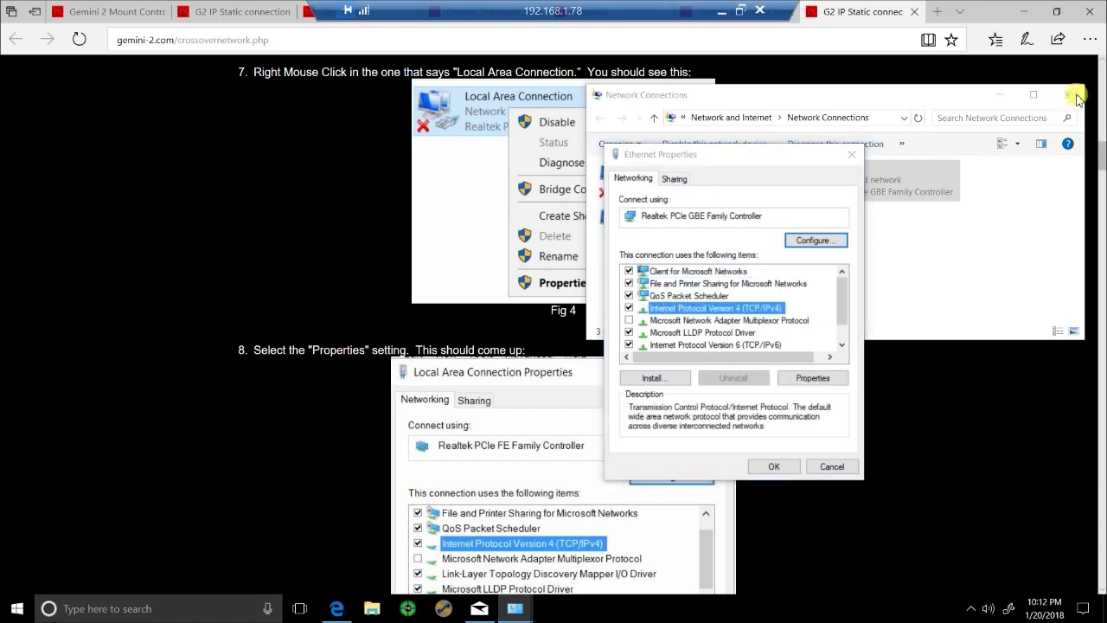
{"action": "left_click", "coordinate": [813, 378]}
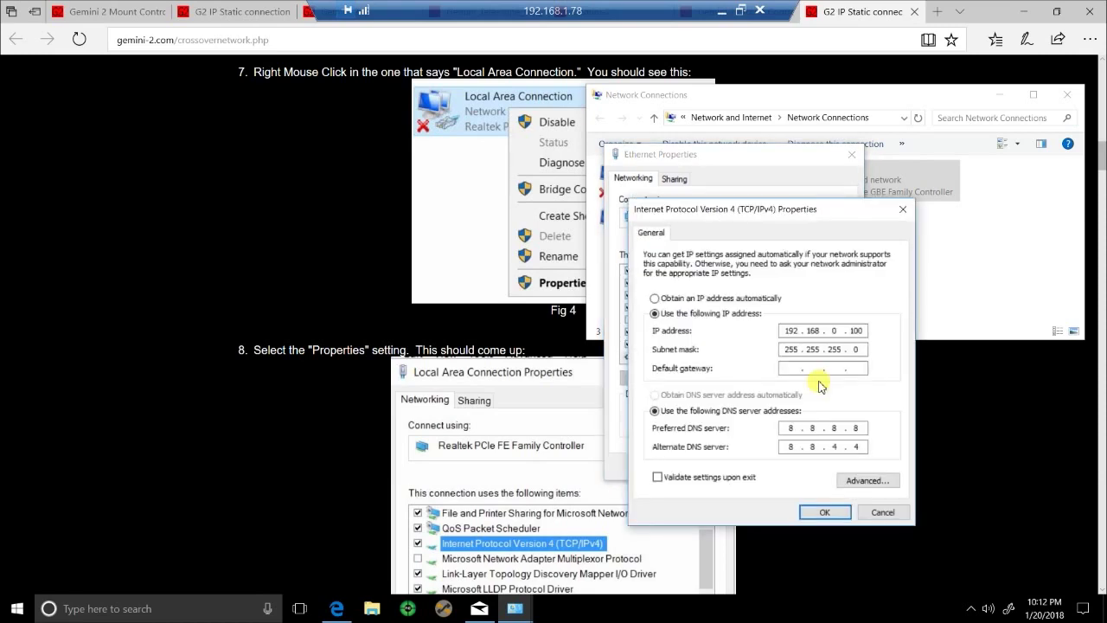
{"action": "left_click", "coordinate": [852, 157]}
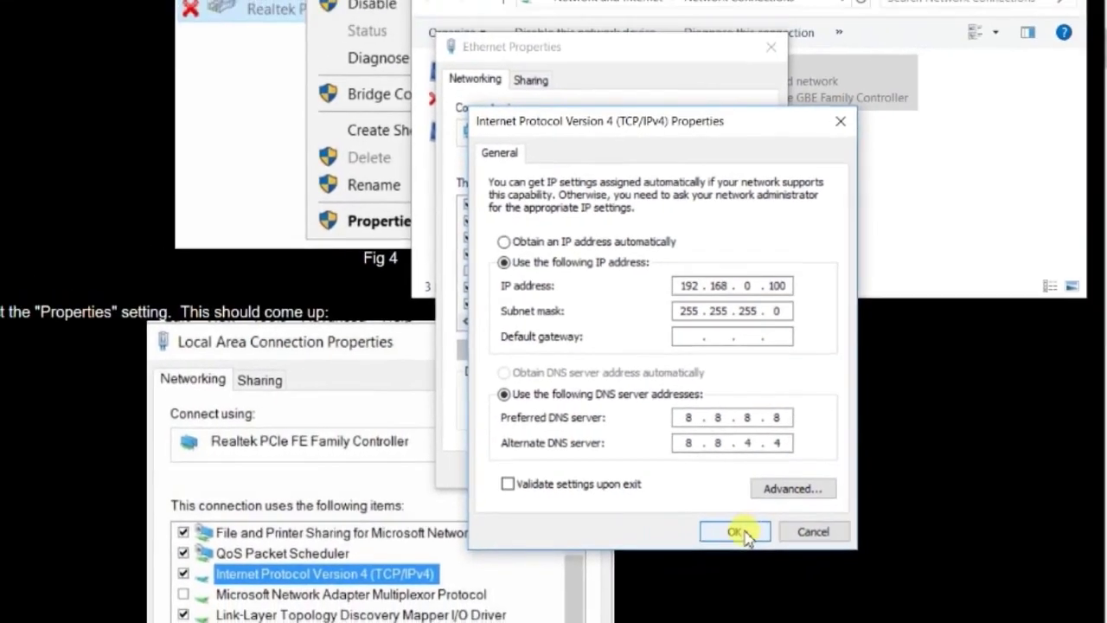
{"action": "left_click", "coordinate": [722, 539]}
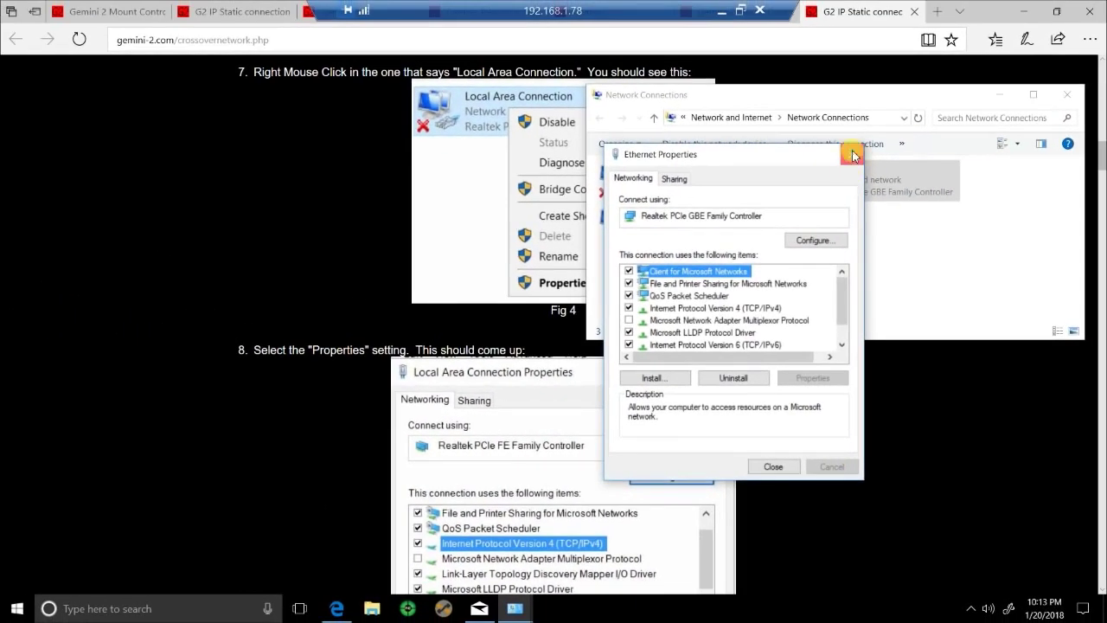
{"action": "left_click", "coordinate": [852, 155]}
Step: Read guide steps 9 to 16 on filling in the IPv4 address, subnet mask and gateway and opening the advanced TCP/IP settings
{"action": "left_click_drag", "start_coordinate": [1102, 160], "coordinate": [1101, 197]}
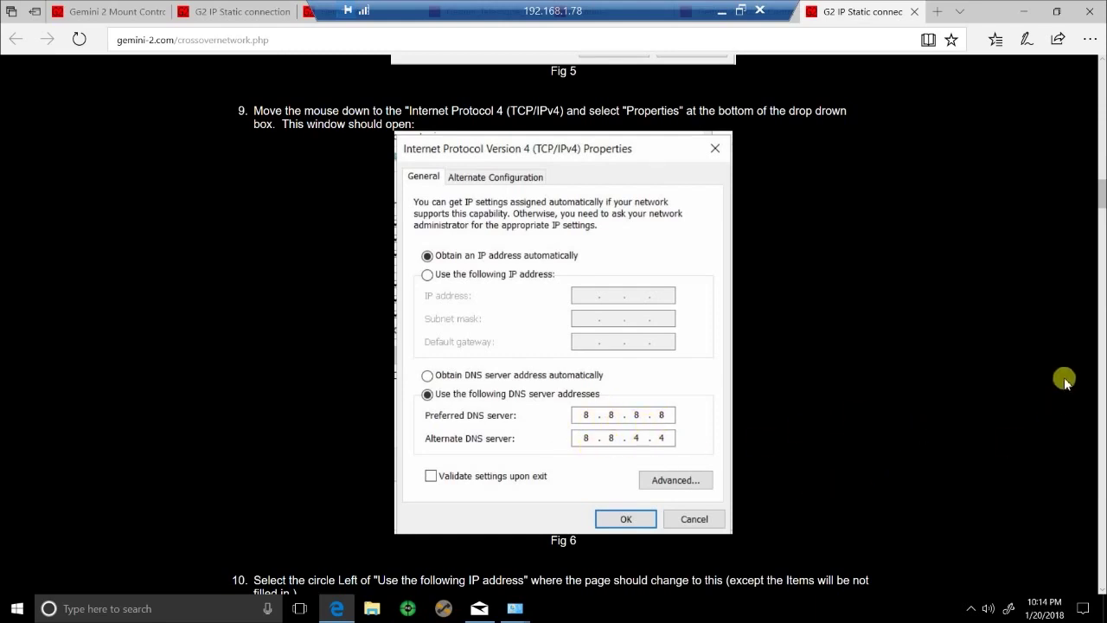
{"action": "left_click_drag", "start_coordinate": [1097, 191], "coordinate": [1099, 222]}
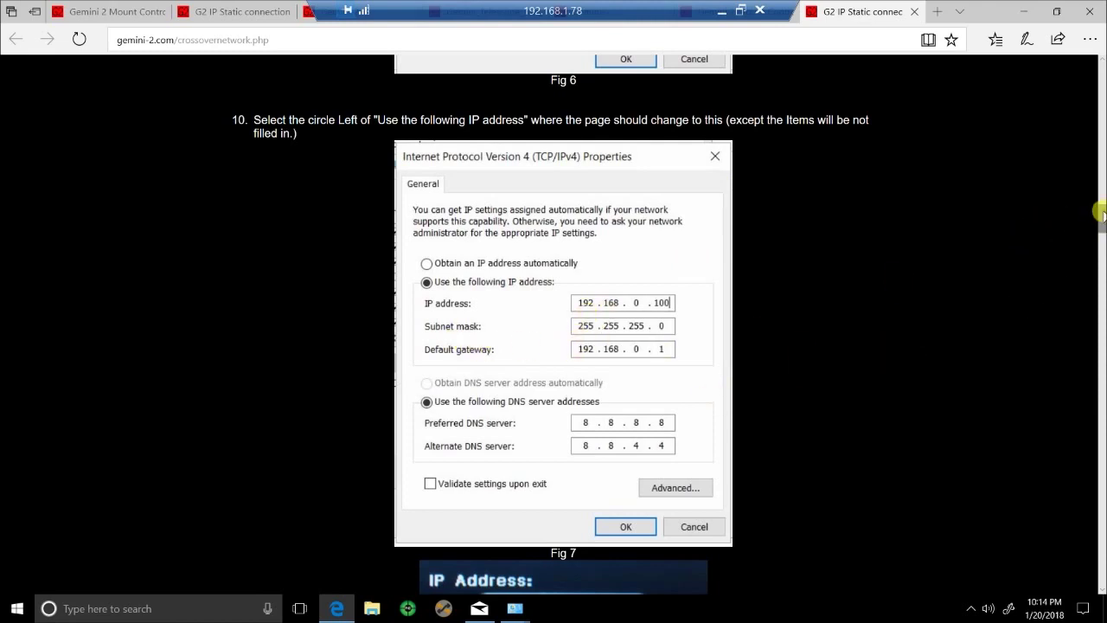
{"action": "left_click_drag", "start_coordinate": [1098, 216], "coordinate": [1100, 259]}
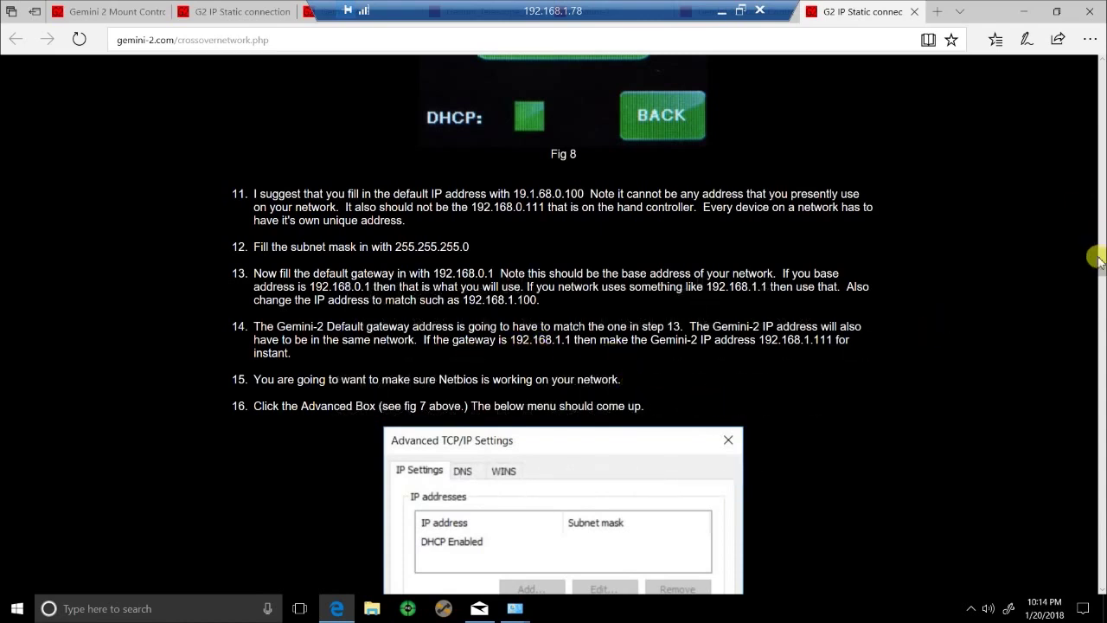
{"action": "scroll", "coordinate": [1100, 270], "scroll_direction": "down", "scroll_amount": 2}
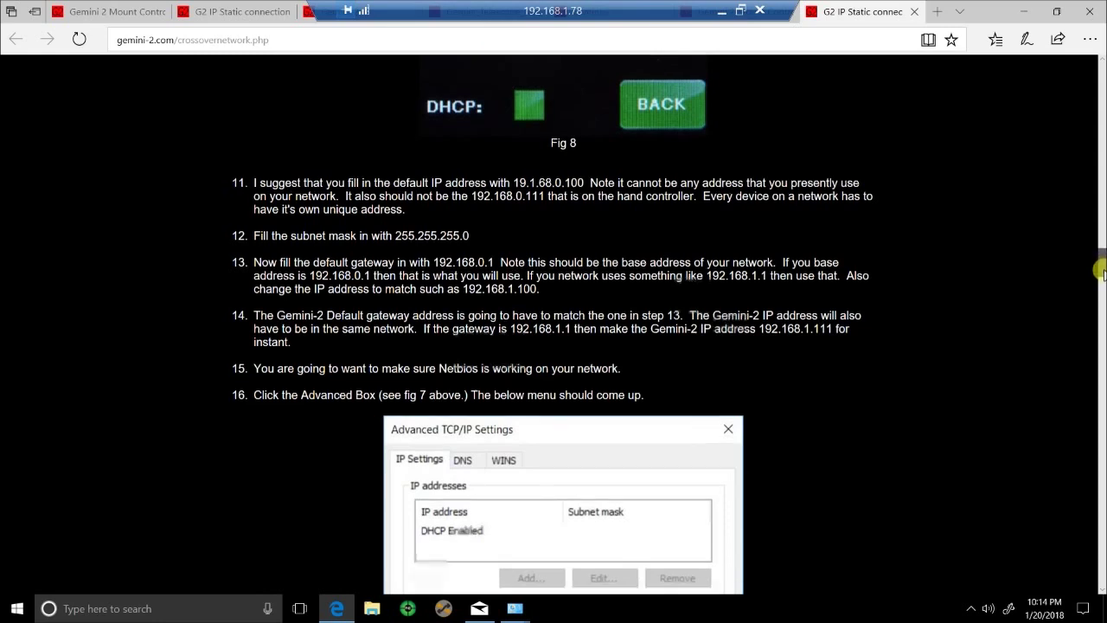
{"action": "scroll", "coordinate": [1100, 270], "scroll_direction": "down", "scroll_amount": 2}
{"action": "scroll", "coordinate": [1100, 275], "scroll_direction": "down", "scroll_amount": 1}
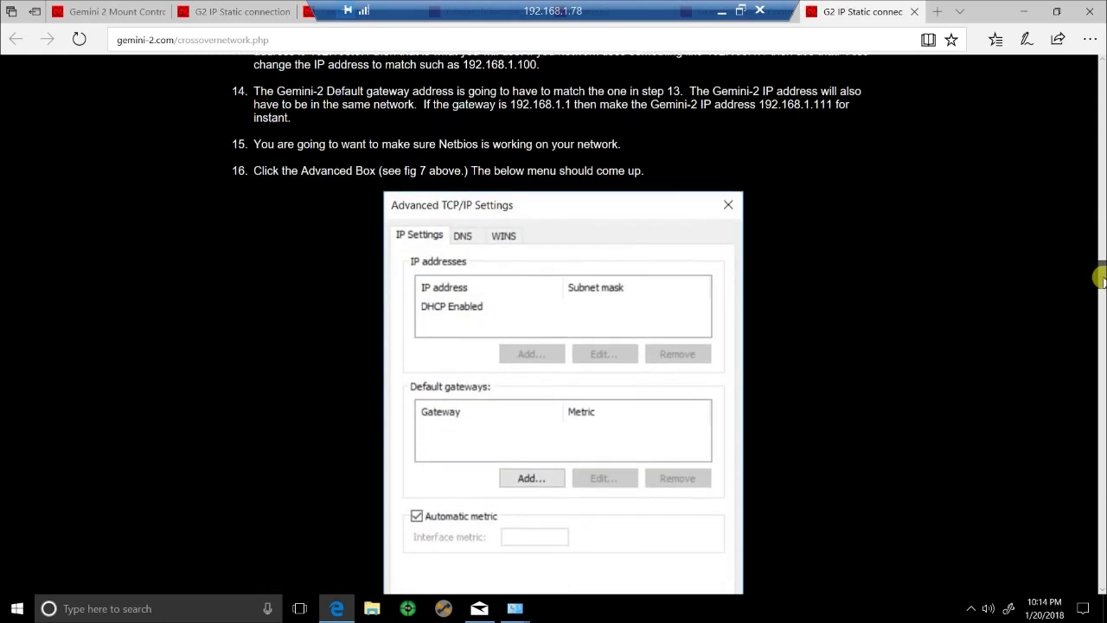
{"action": "scroll", "coordinate": [1100, 277], "scroll_direction": "down", "scroll_amount": 1}
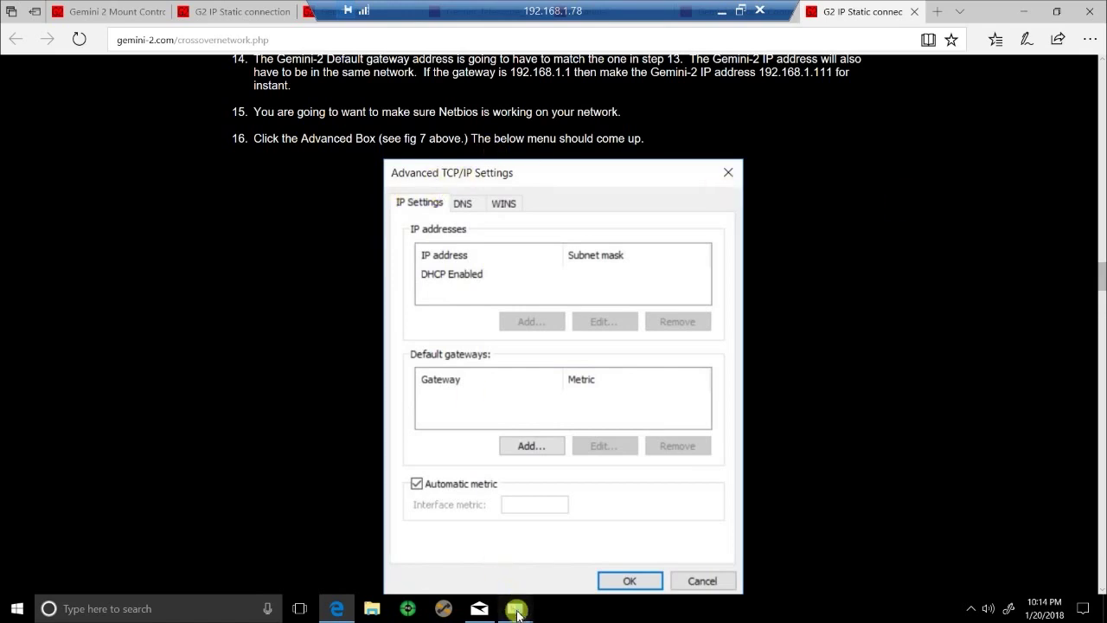
Step: Close the Network and Sharing Center and bring the Network Connections window back in front of the guide
{"action": "mouse_move", "coordinate": [515, 608]}
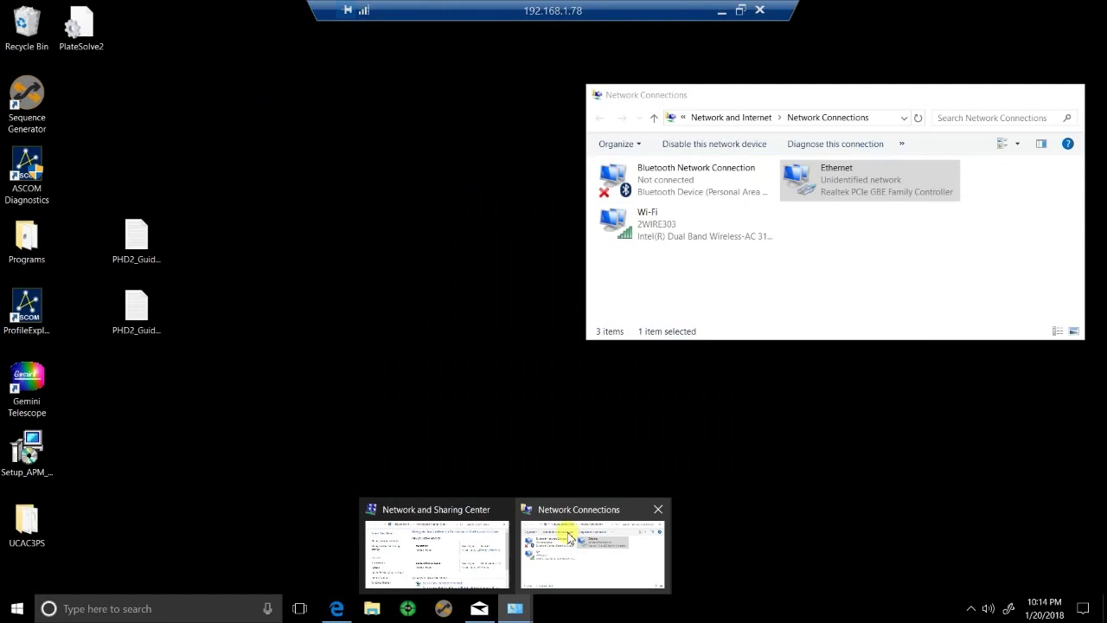
{"action": "mouse_move", "coordinate": [487, 549]}
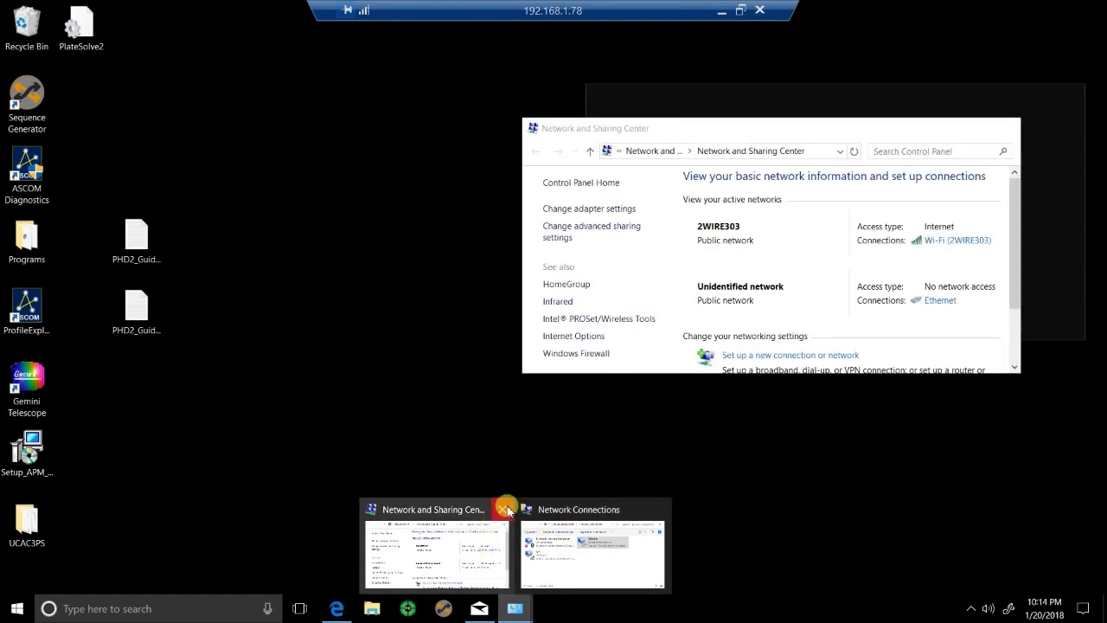
{"action": "left_click", "coordinate": [503, 510]}
{"action": "left_click", "coordinate": [523, 538]}
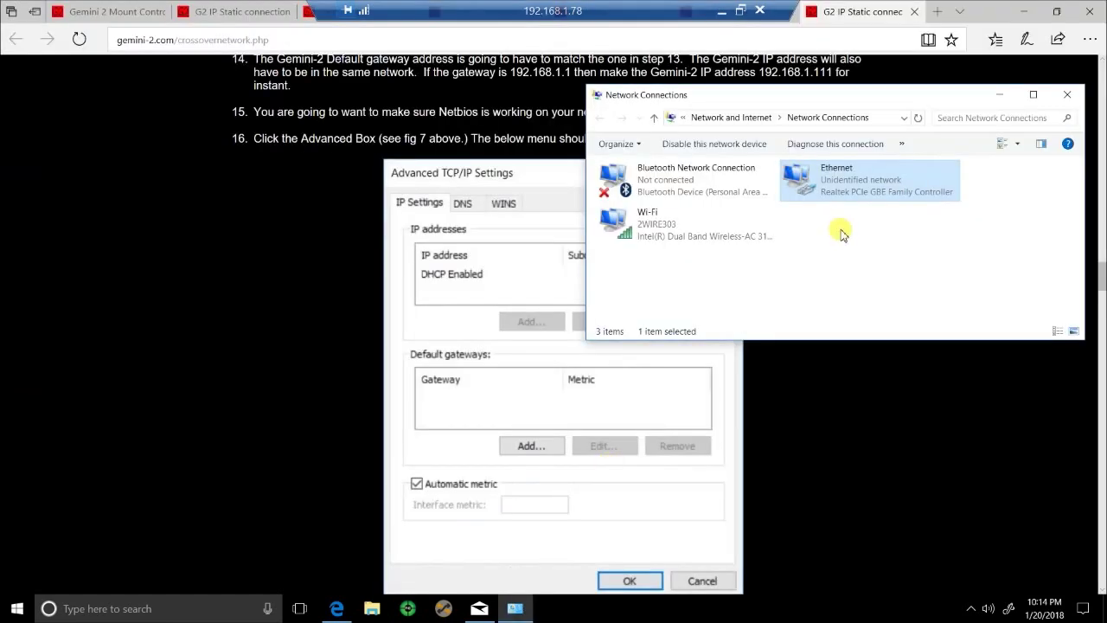
Step: Open the Advanced TCP/IP Settings for Internet Protocol Version 4 on the Ethernet adapter
{"action": "right_click", "coordinate": [847, 183]}
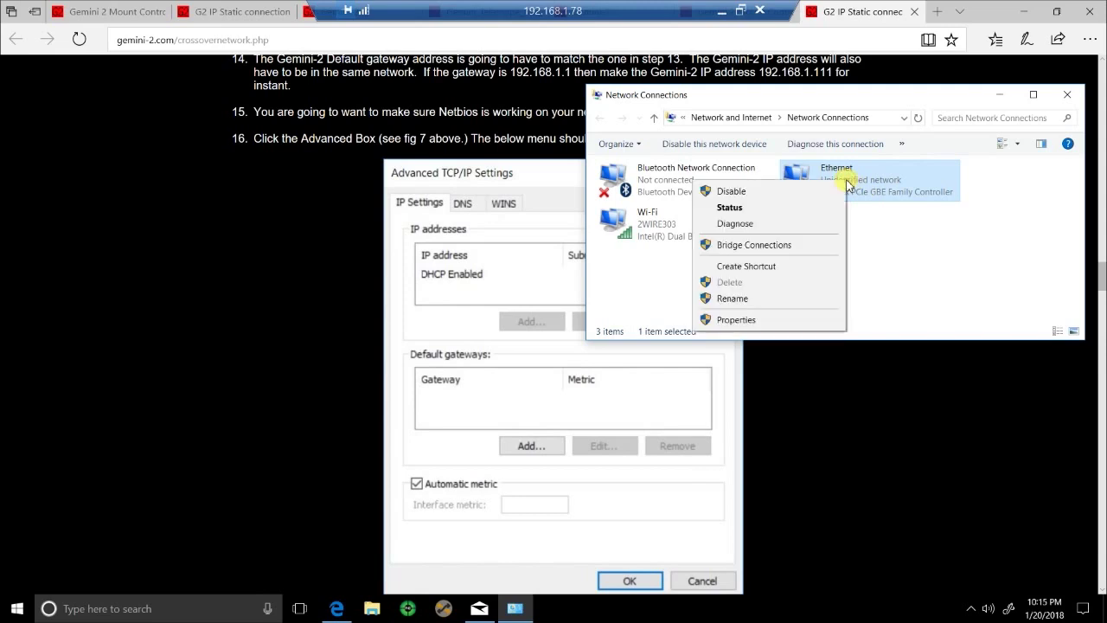
{"action": "left_click", "coordinate": [734, 319]}
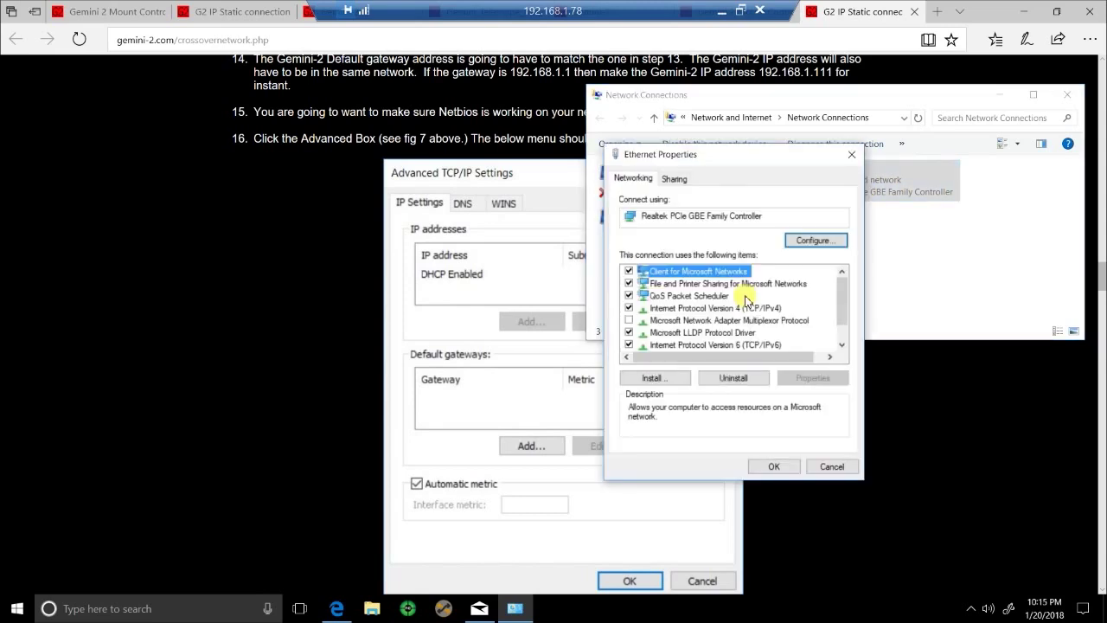
{"action": "left_click", "coordinate": [715, 309]}
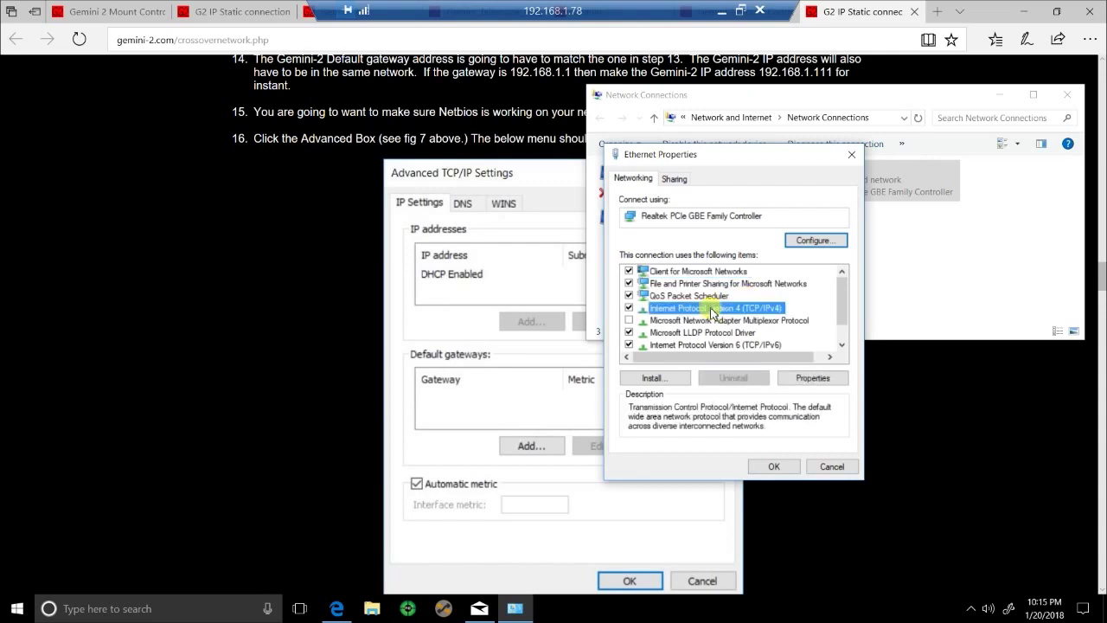
{"action": "left_click", "coordinate": [811, 379]}
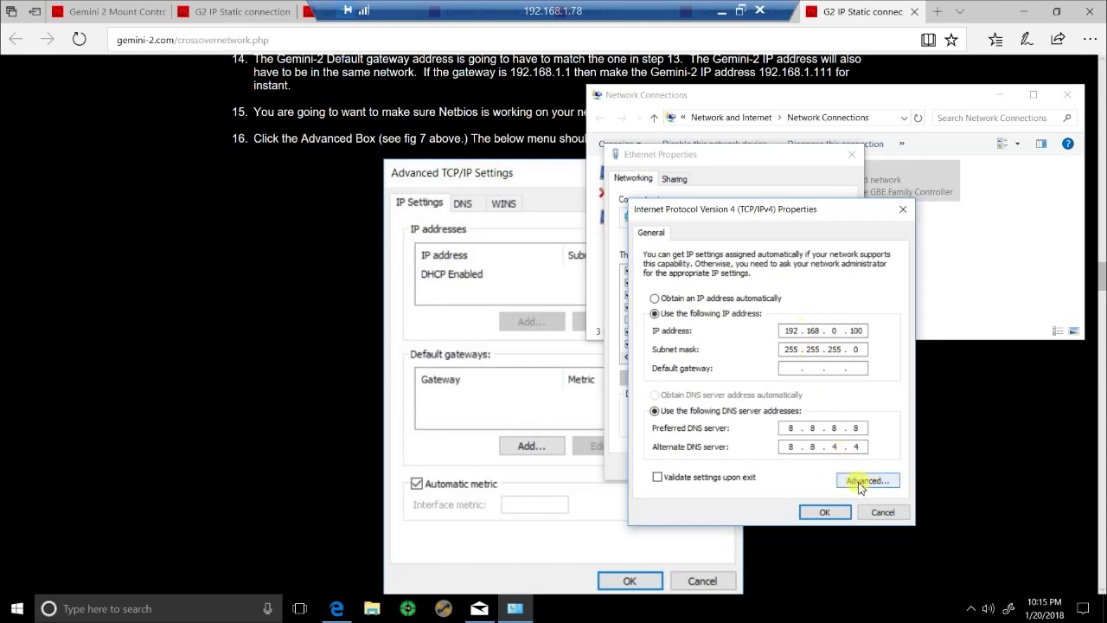
{"action": "left_click", "coordinate": [867, 480]}
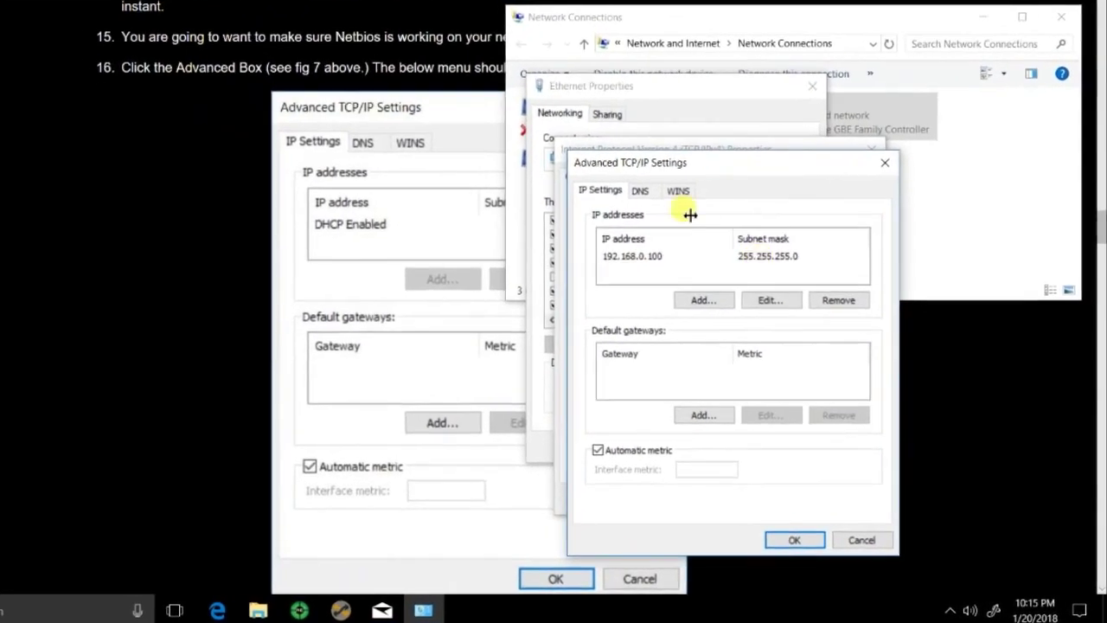
Step: Check the NetBIOS option in the WINS settings, keep it at Default, and accept the advanced and IPv4 settings
{"action": "left_click", "coordinate": [681, 193]}
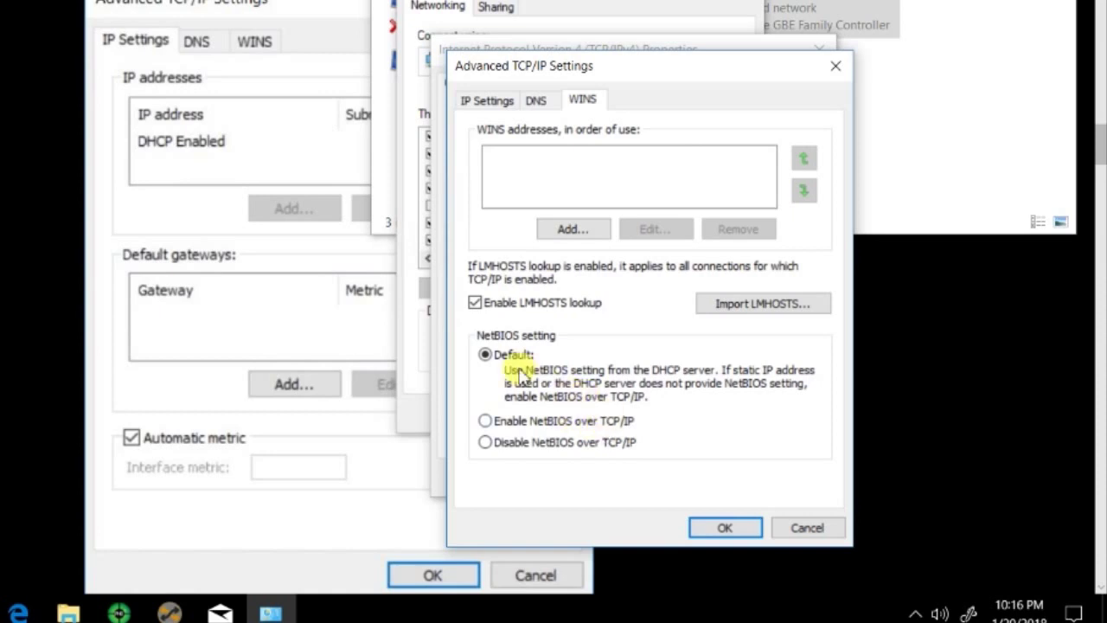
{"action": "left_click", "coordinate": [719, 526]}
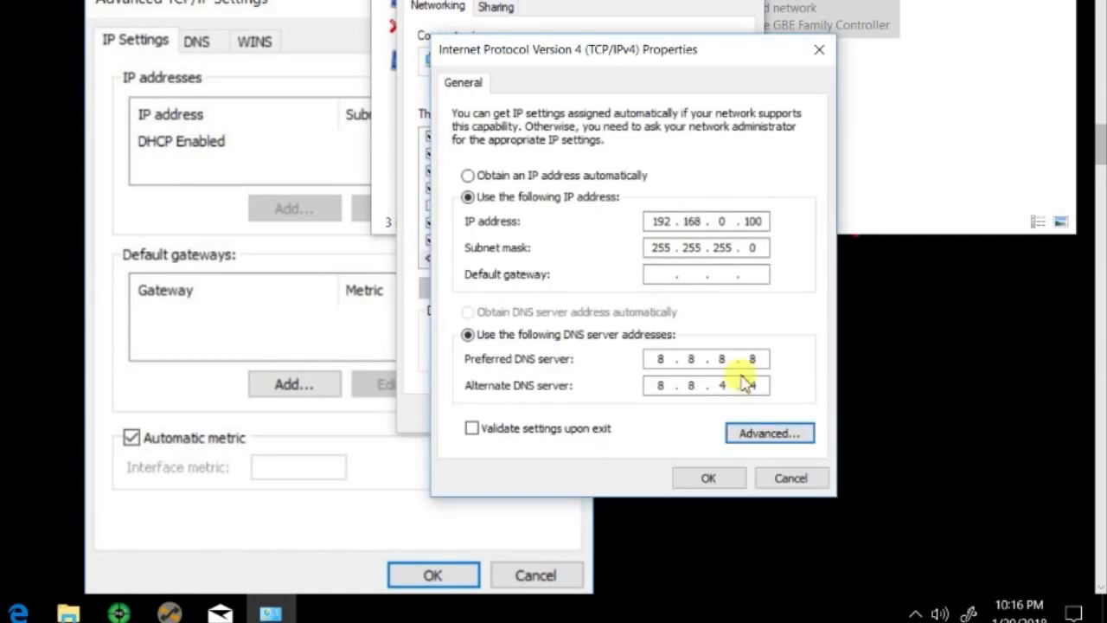
{"action": "left_click", "coordinate": [727, 478]}
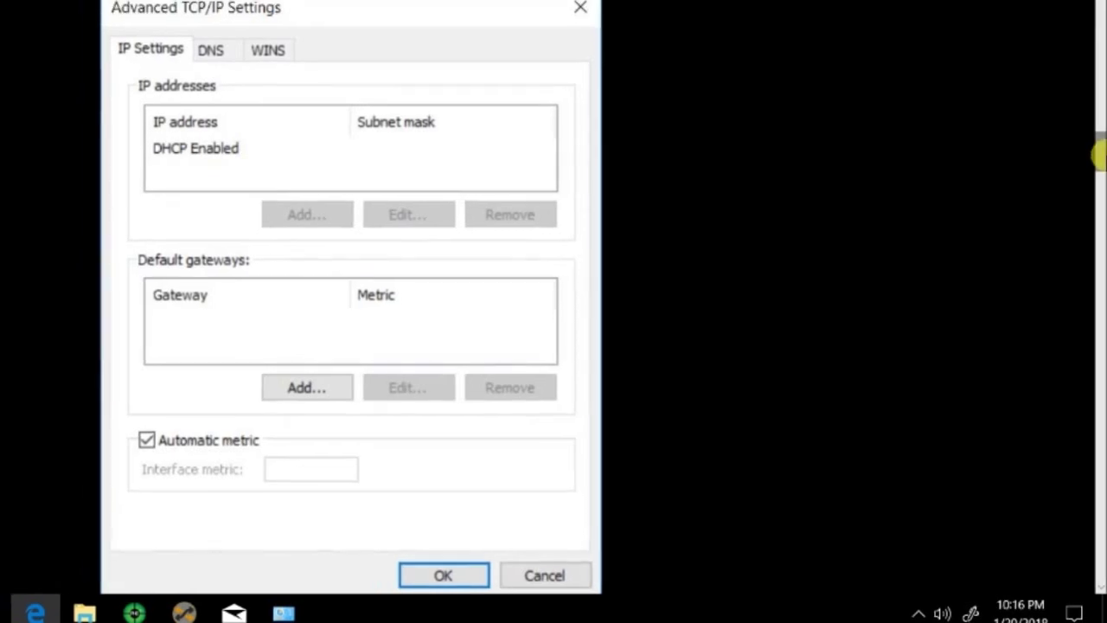
{"action": "scroll", "coordinate": [1099, 251], "scroll_direction": "down", "scroll_amount": 7}
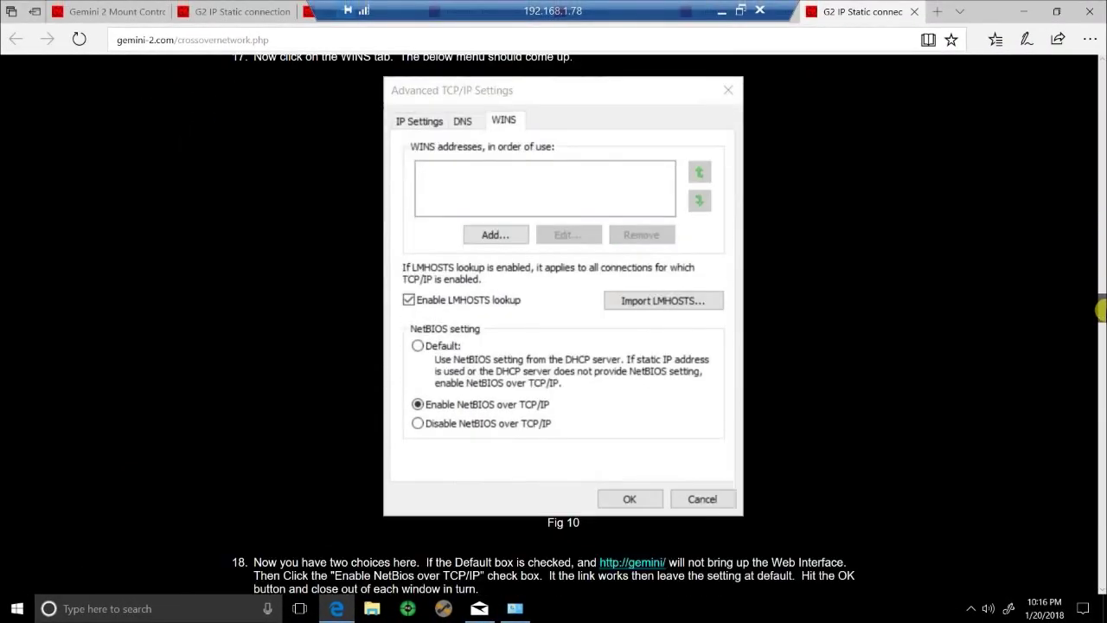
{"action": "scroll", "coordinate": [1100, 310], "scroll_direction": "down", "scroll_amount": 3}
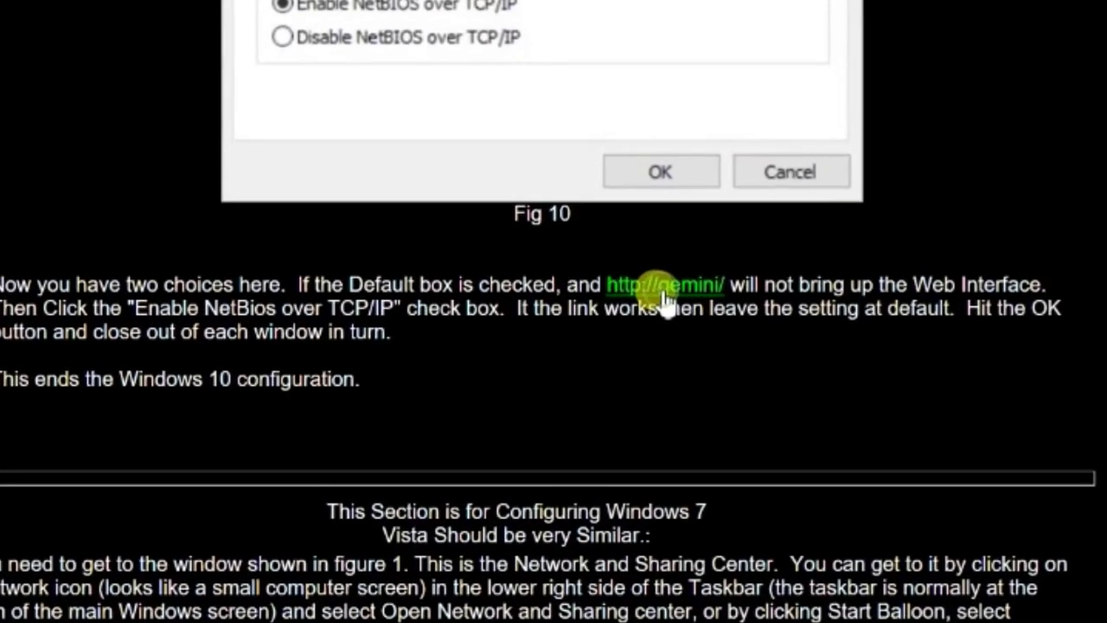
{"action": "left_click", "coordinate": [674, 272]}
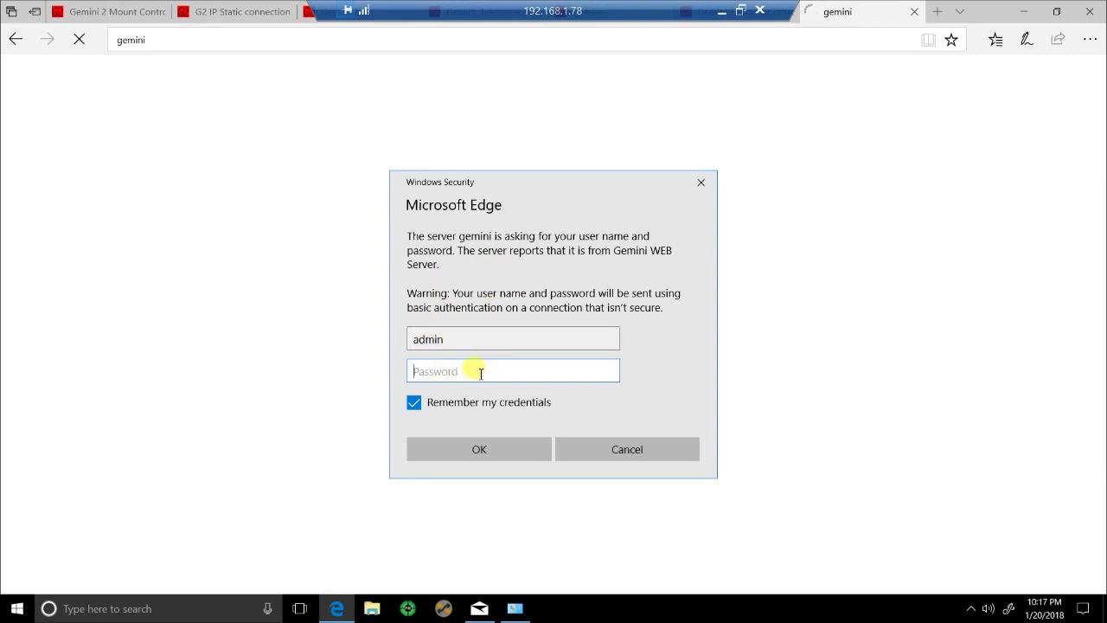
{"action": "left_click", "coordinate": [478, 449]}
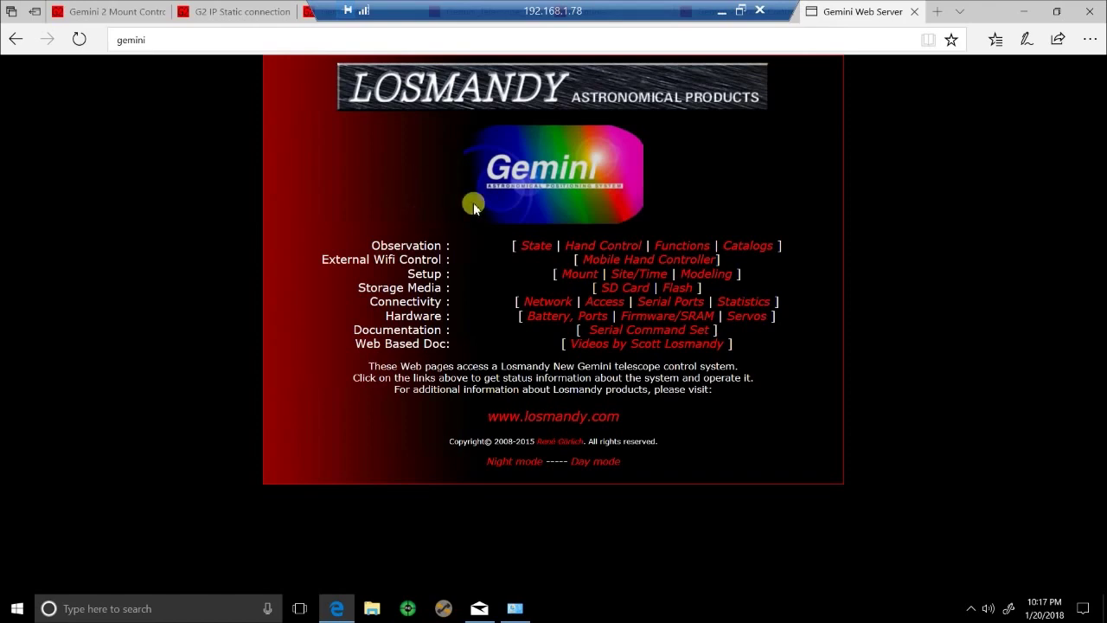
Step: Open the Gemini web server's Hand Control and test the mount's up and right direction controls at Guide speed
{"action": "left_click", "coordinate": [601, 247]}
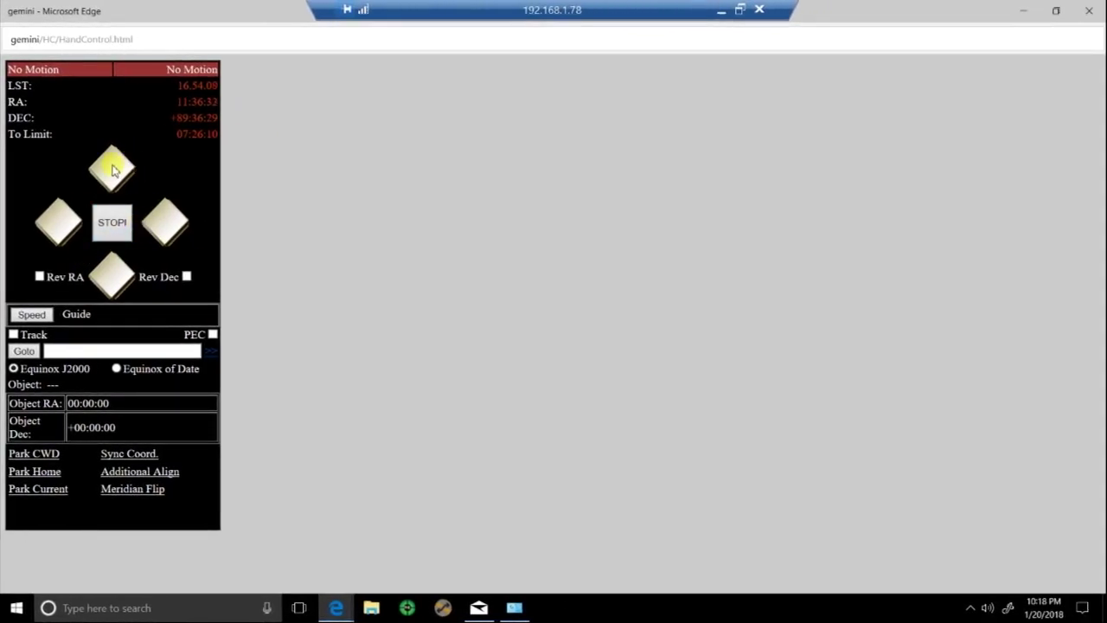
{"action": "left_click", "coordinate": [134, 170]}
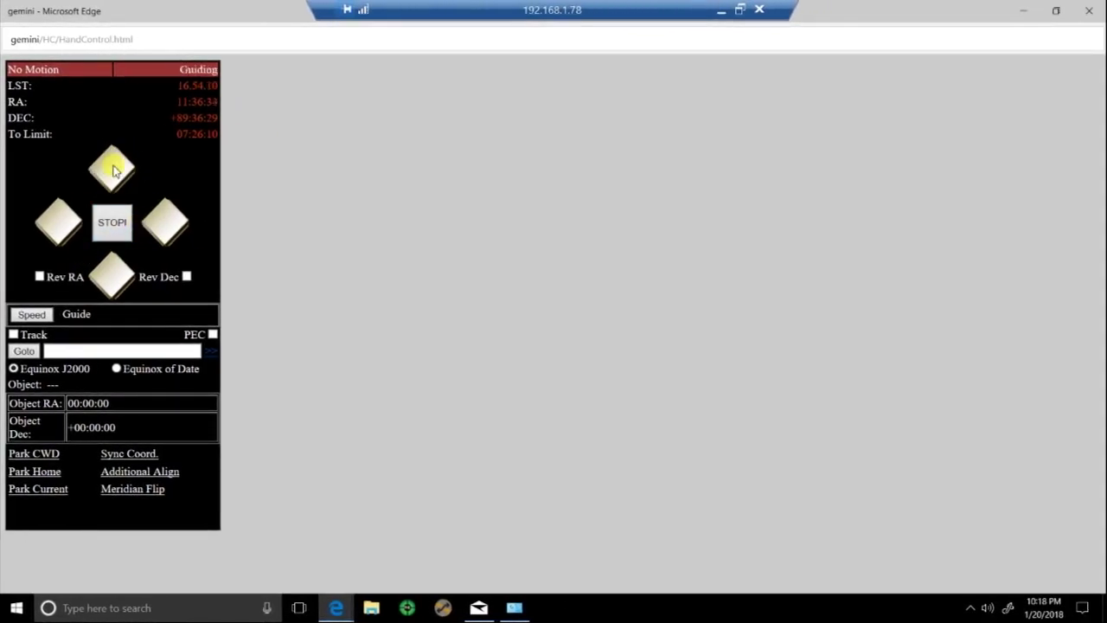
{"action": "left_click", "coordinate": [165, 235]}
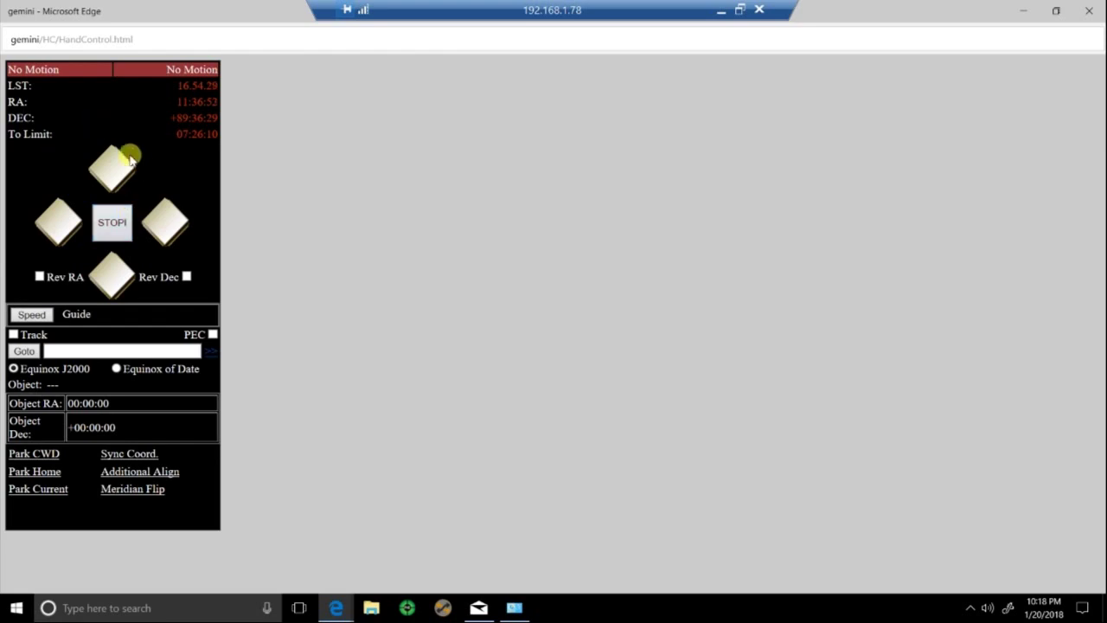
Step: Close the Hand Control window and review the static IP guide's Windows 10 instructions through step 18
{"action": "left_click", "coordinate": [1087, 17]}
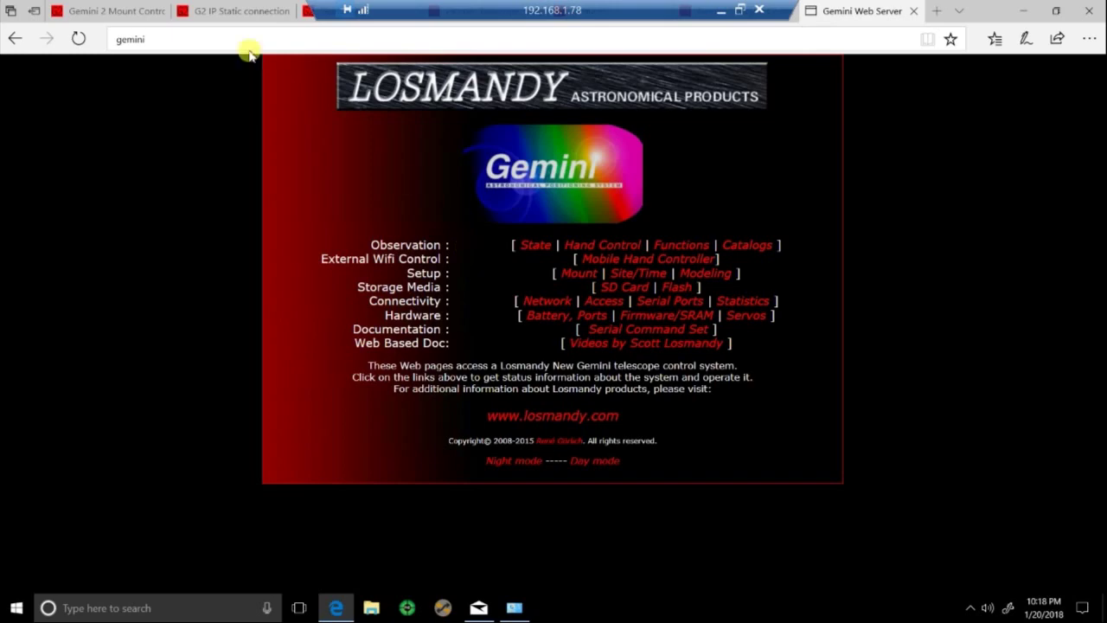
{"action": "left_click", "coordinate": [236, 14]}
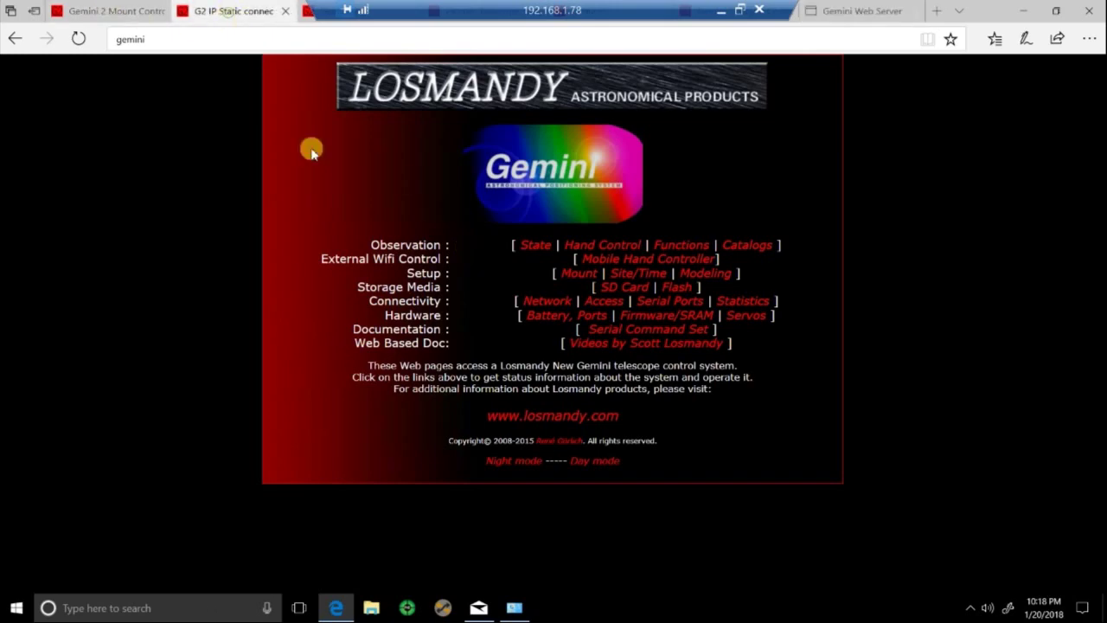
{"action": "scroll", "coordinate": [378, 393], "scroll_direction": "down", "scroll_amount": 1}
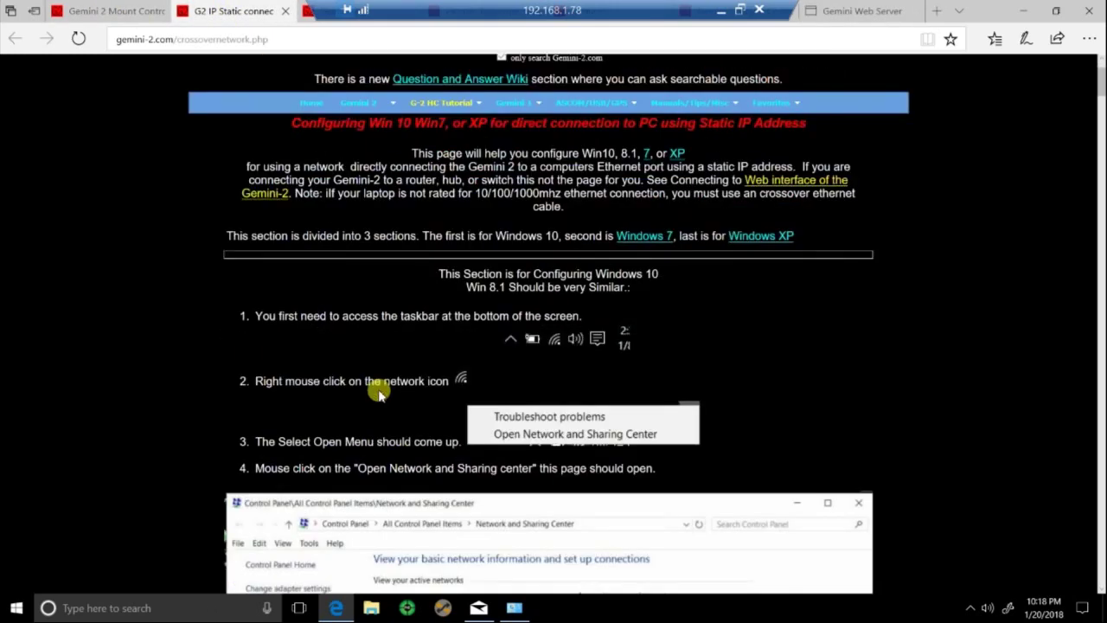
{"action": "scroll", "coordinate": [378, 393], "scroll_direction": "down", "scroll_amount": 3}
{"action": "scroll", "coordinate": [958, 476], "scroll_direction": "down", "scroll_amount": 15}
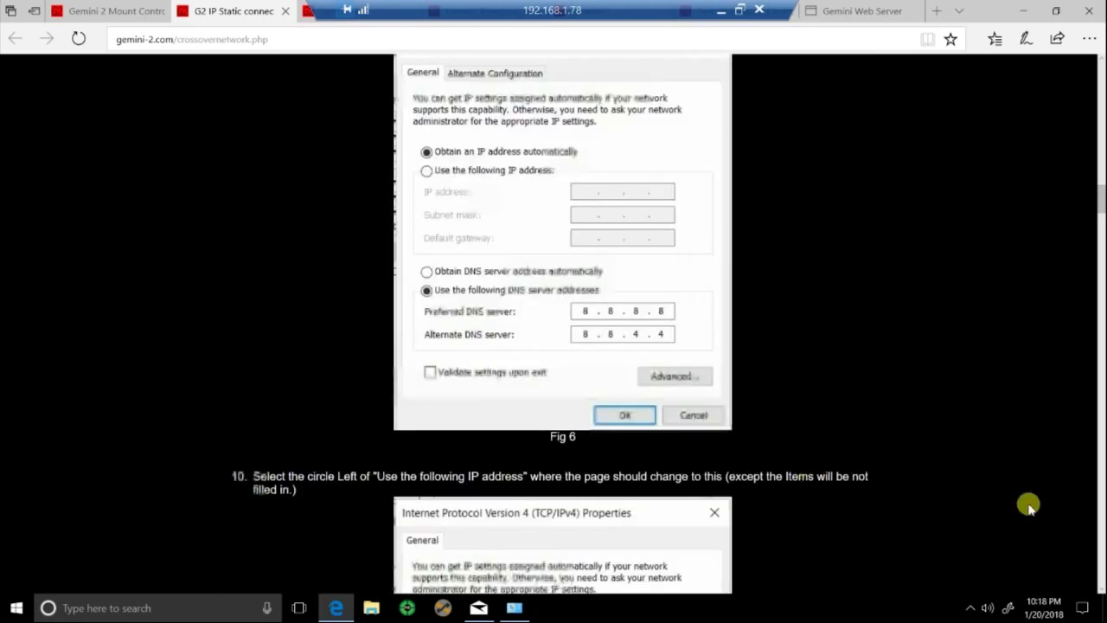
{"action": "scroll", "coordinate": [1029, 458], "scroll_direction": "down", "scroll_amount": 4}
{"action": "scroll", "coordinate": [1025, 463], "scroll_direction": "down", "scroll_amount": 8}
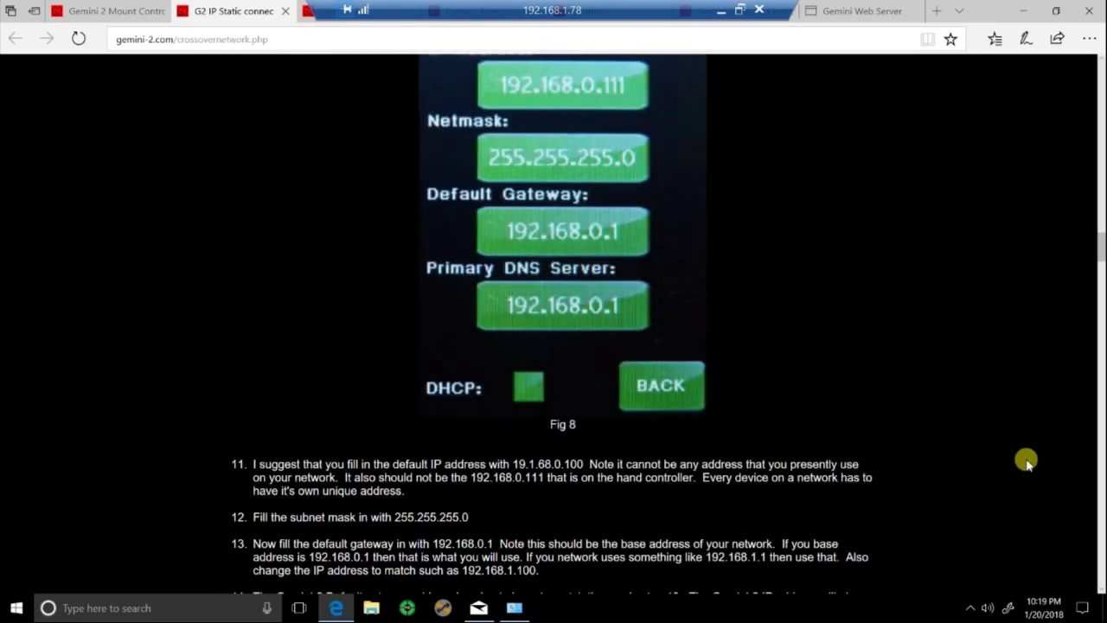
{"action": "scroll", "coordinate": [1025, 462], "scroll_direction": "down", "scroll_amount": 12}
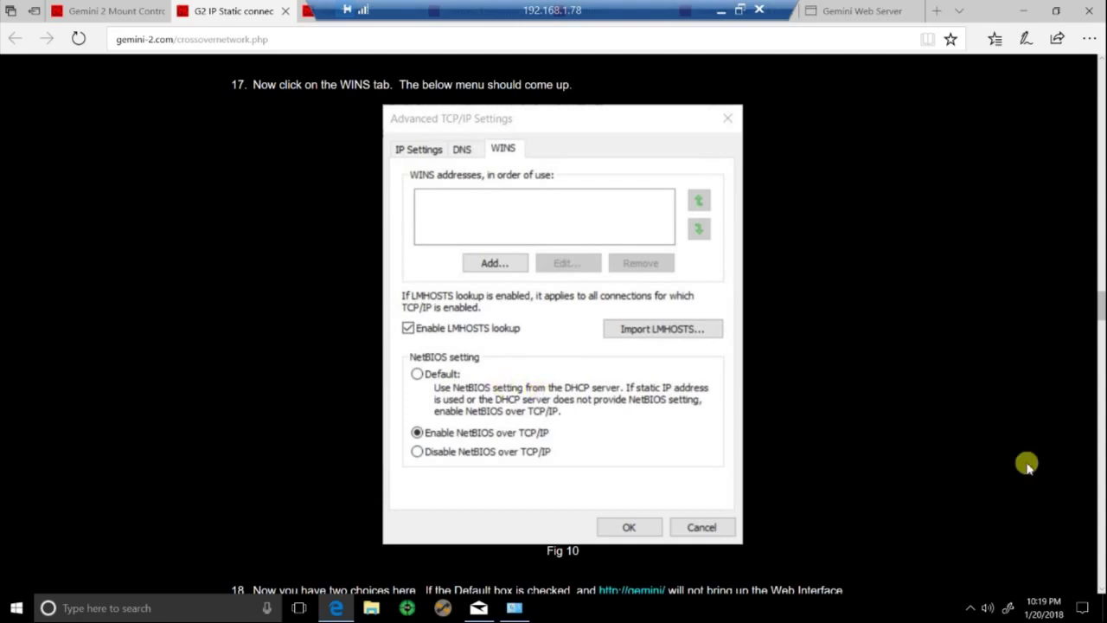
{"action": "scroll", "coordinate": [1096, 586], "scroll_direction": "down", "scroll_amount": 3}
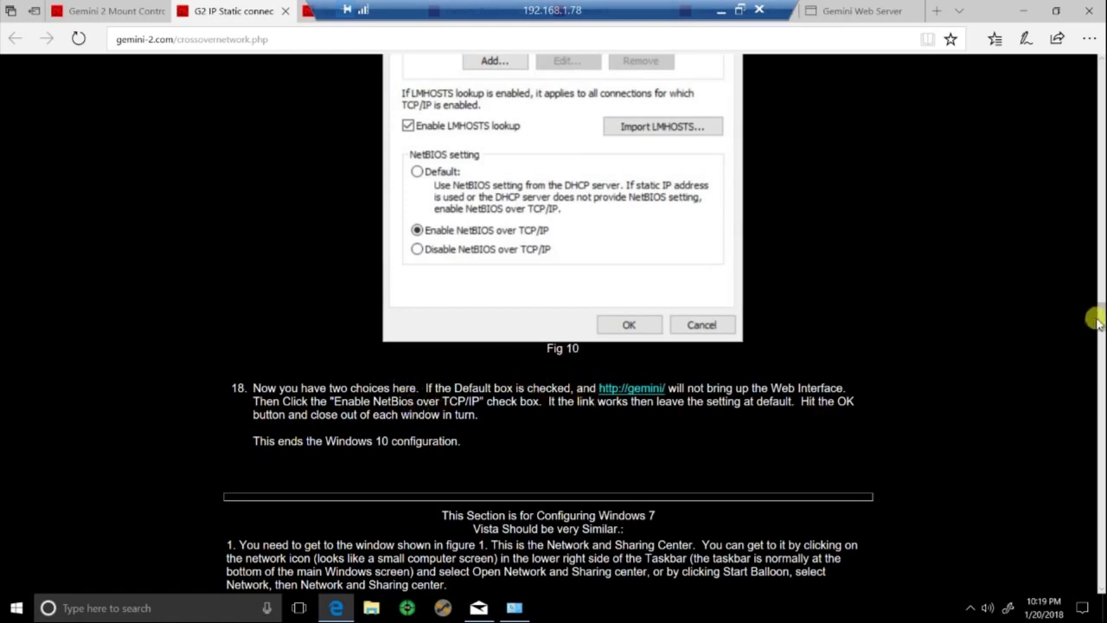
{"action": "left_click_drag", "start_coordinate": [1096, 320], "coordinate": [1098, 577]}
{"action": "scroll", "coordinate": [1097, 467], "scroll_direction": "up", "scroll_amount": 2}
{"action": "left_click_drag", "start_coordinate": [1096, 466], "coordinate": [1099, 303]}
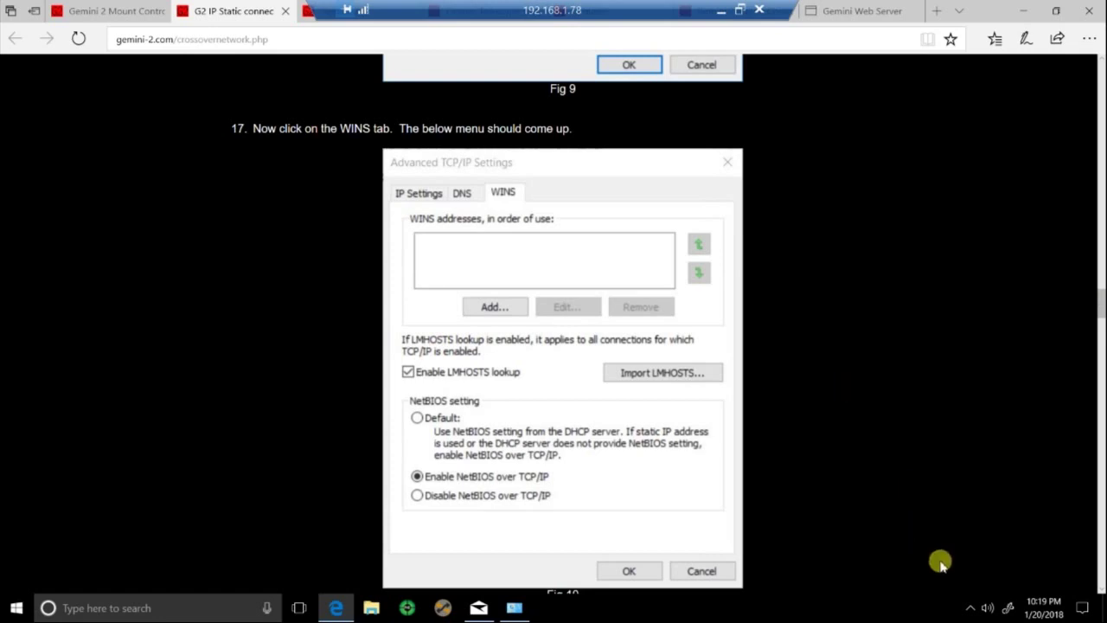
Step: Open the Ethernet adapter's advanced TCP/IPv4 settings and check the NetBIOS option in the WINS settings
{"action": "left_click", "coordinate": [515, 608]}
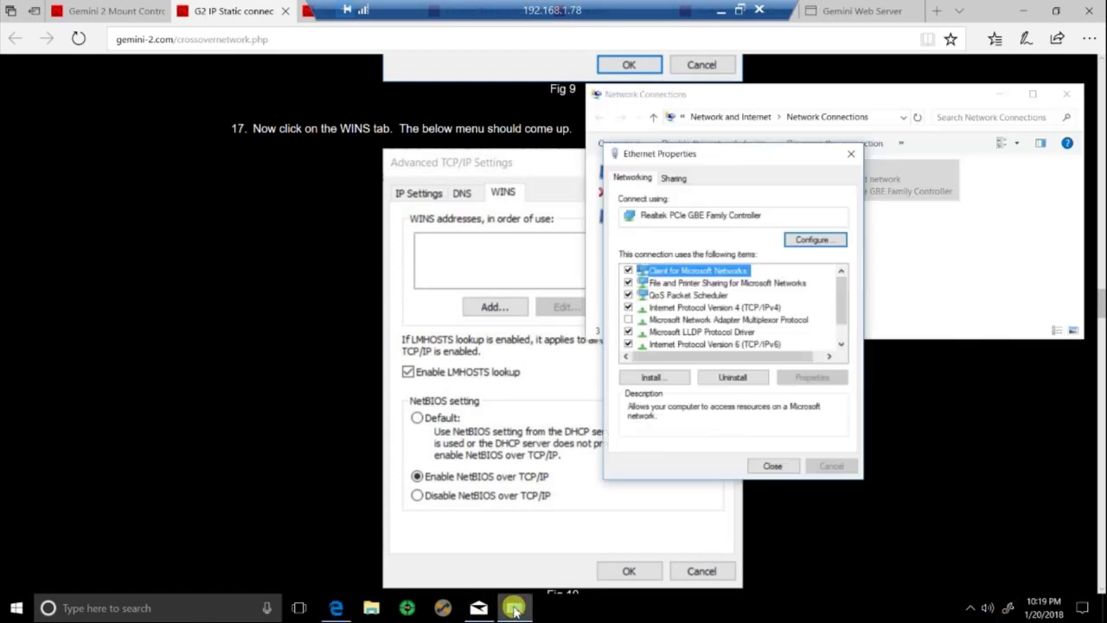
{"action": "left_click", "coordinate": [698, 308]}
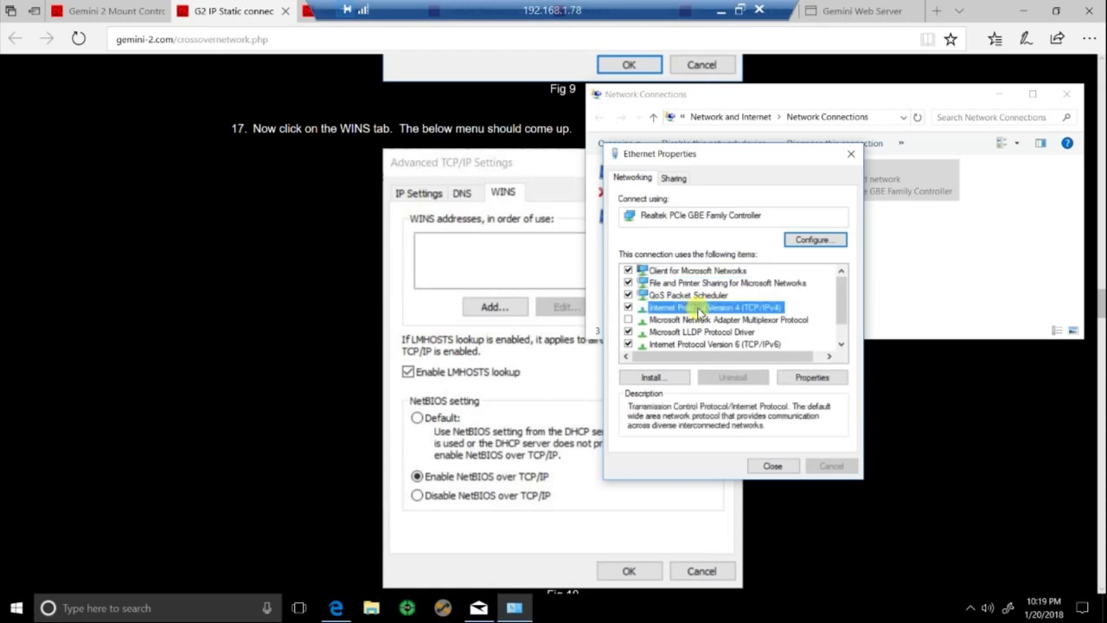
{"action": "left_click", "coordinate": [813, 378]}
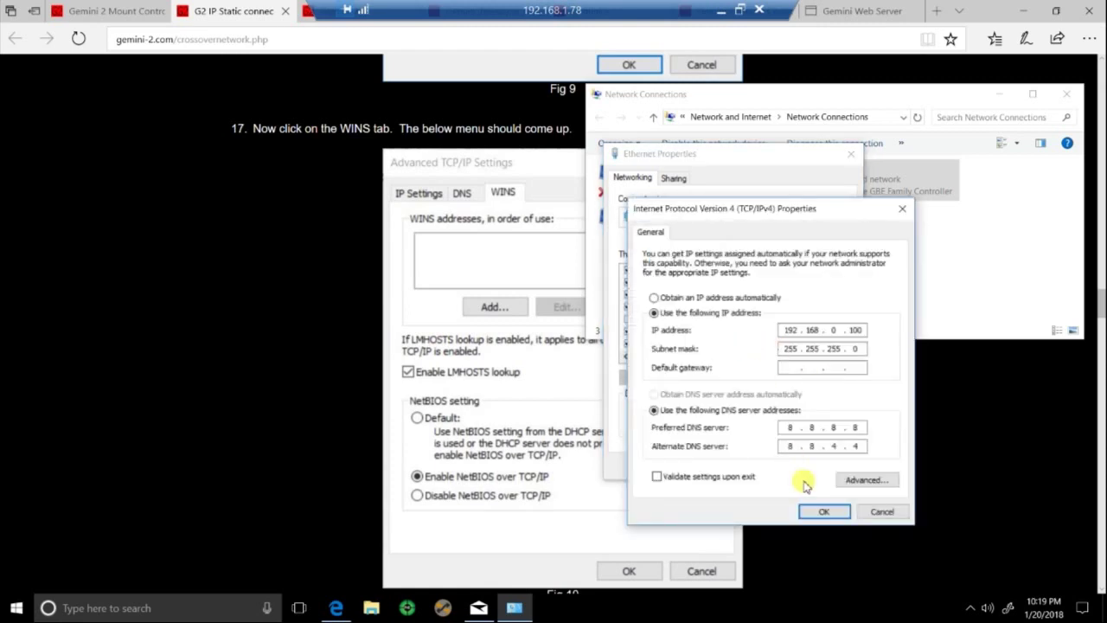
{"action": "left_click", "coordinate": [860, 480]}
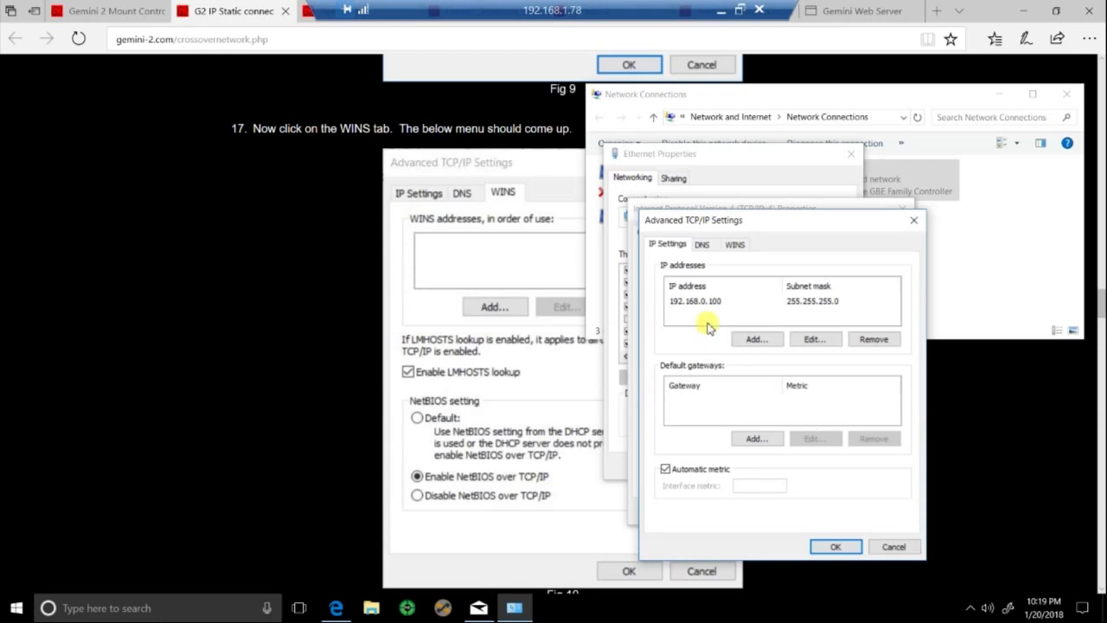
{"action": "left_click", "coordinate": [735, 247]}
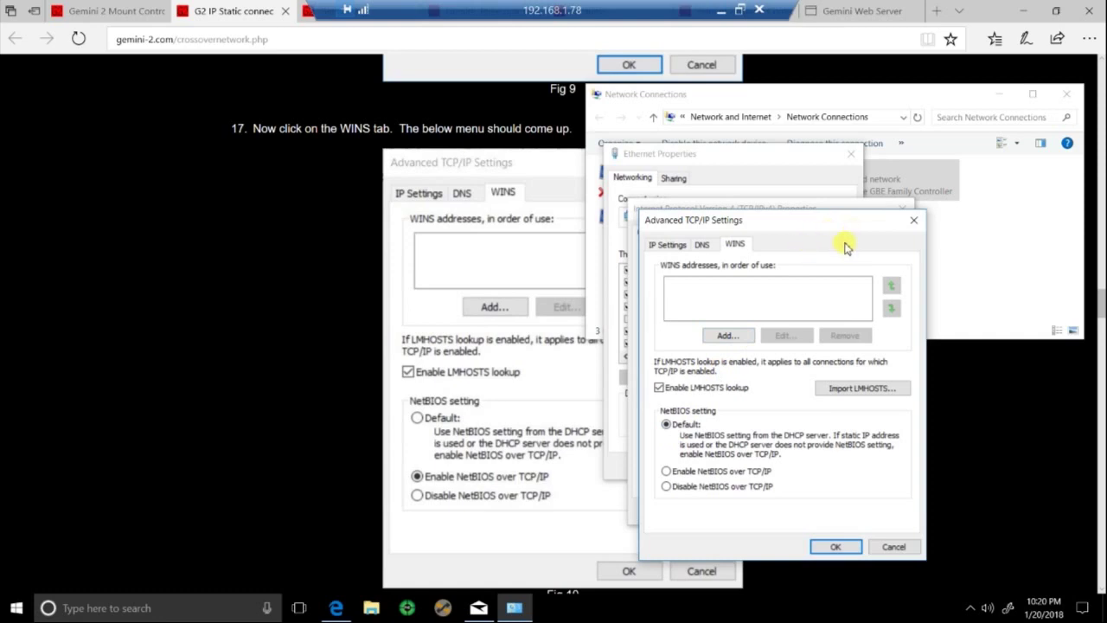
Step: Cancel the advanced and IPv4 settings, and close the Ethernet Properties and Network Connections windows
{"action": "left_click", "coordinate": [892, 547]}
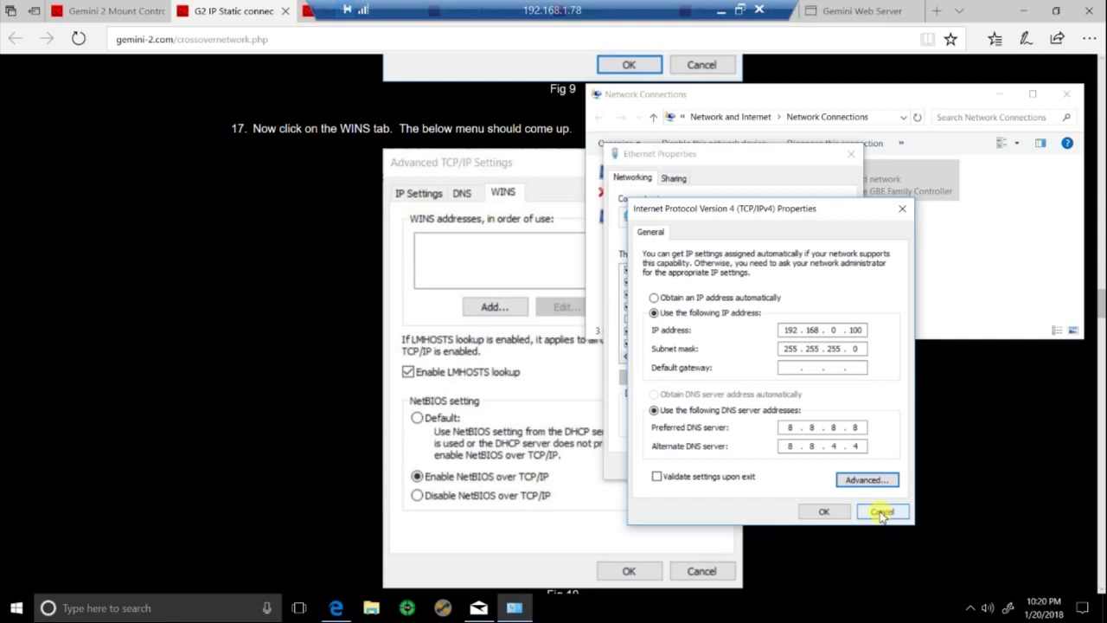
{"action": "left_click", "coordinate": [881, 512]}
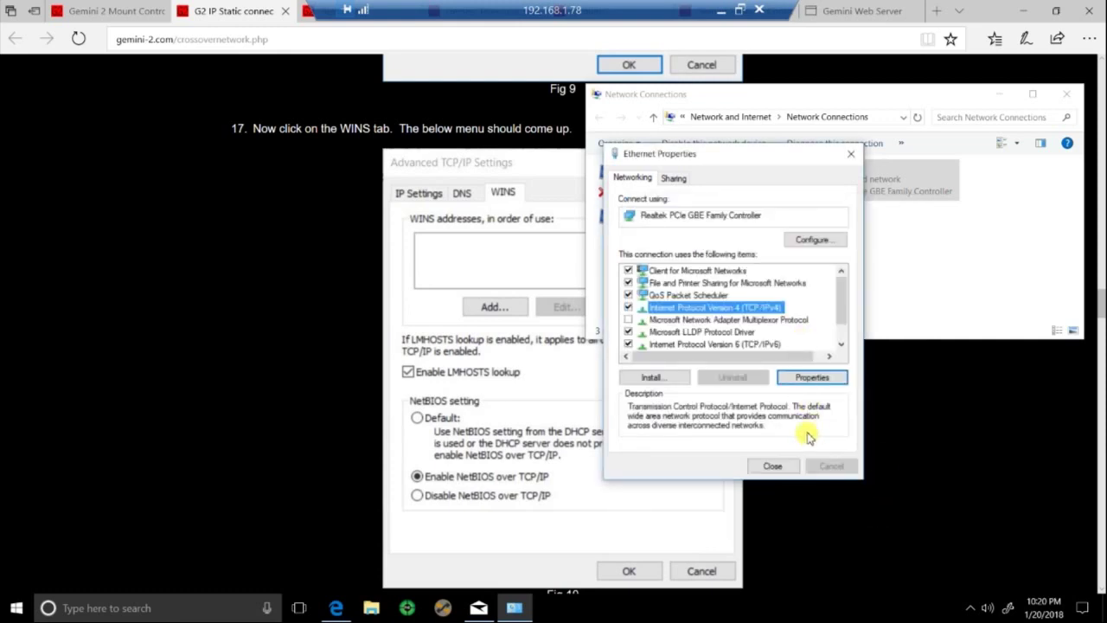
{"action": "left_click", "coordinate": [772, 466]}
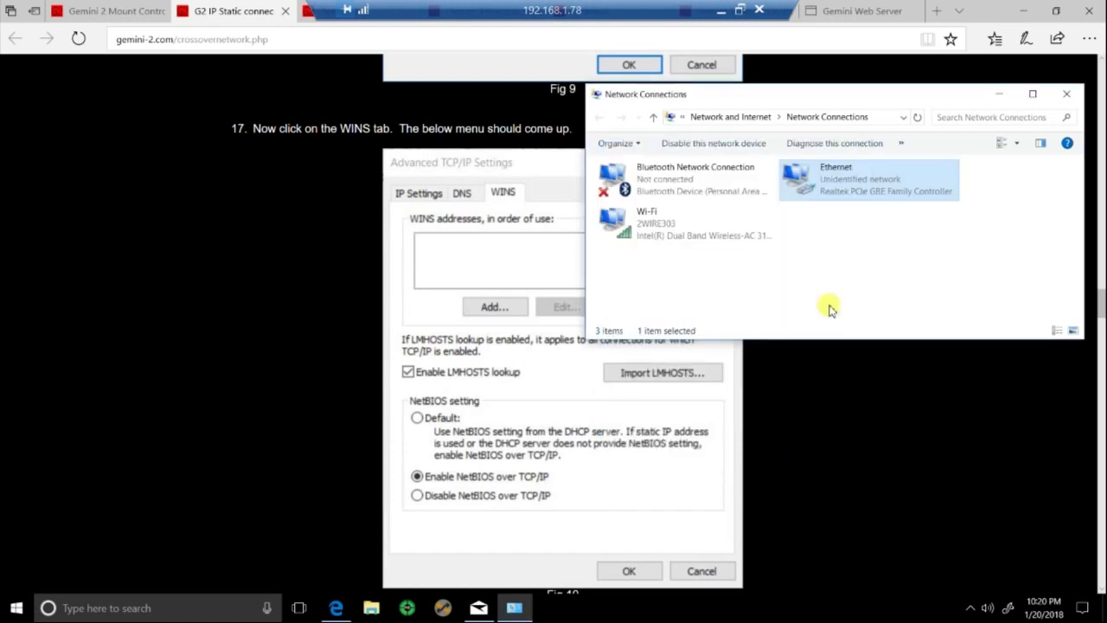
{"action": "left_click", "coordinate": [1063, 97]}
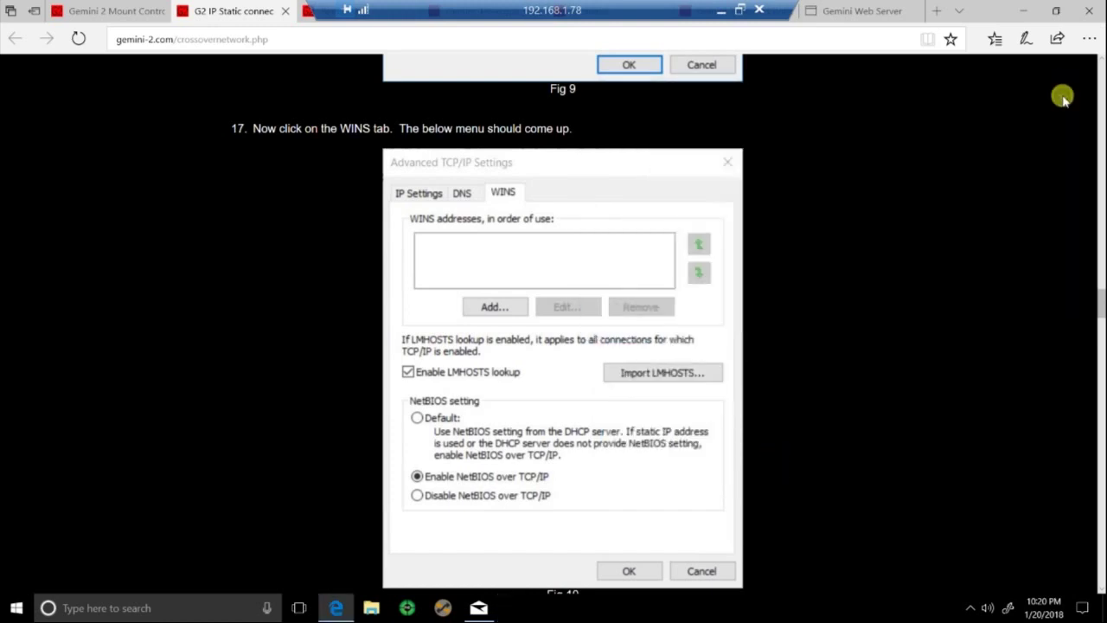
Step: Look through the Ethernet port connection topics for Gemini 2 on the gemini-2.com home page
{"action": "left_click", "coordinate": [1020, 10]}
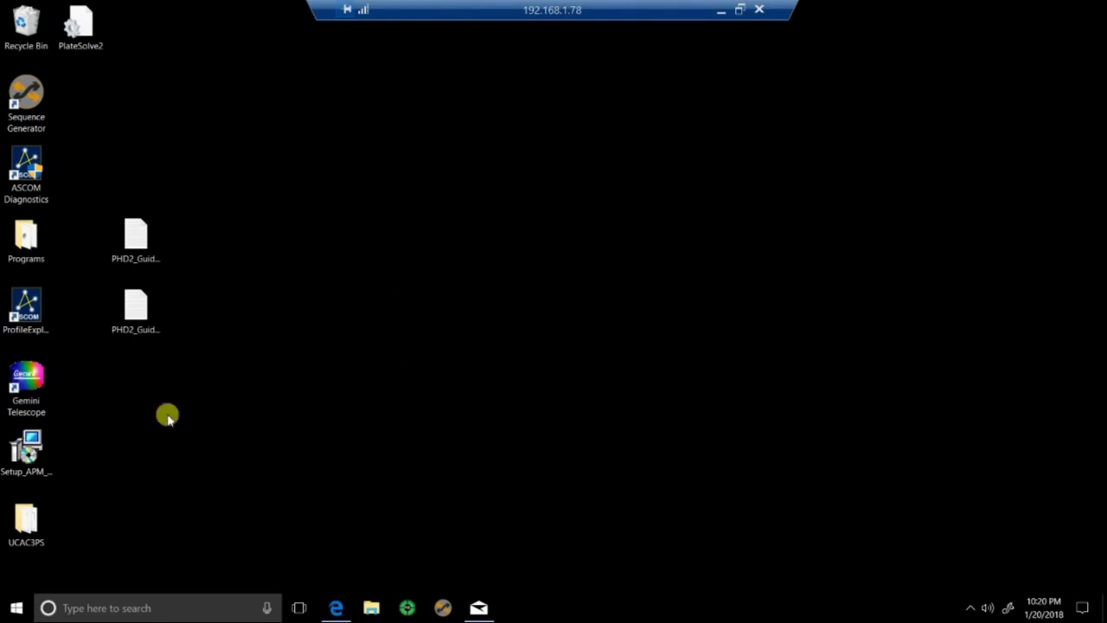
{"action": "left_click", "coordinate": [335, 609]}
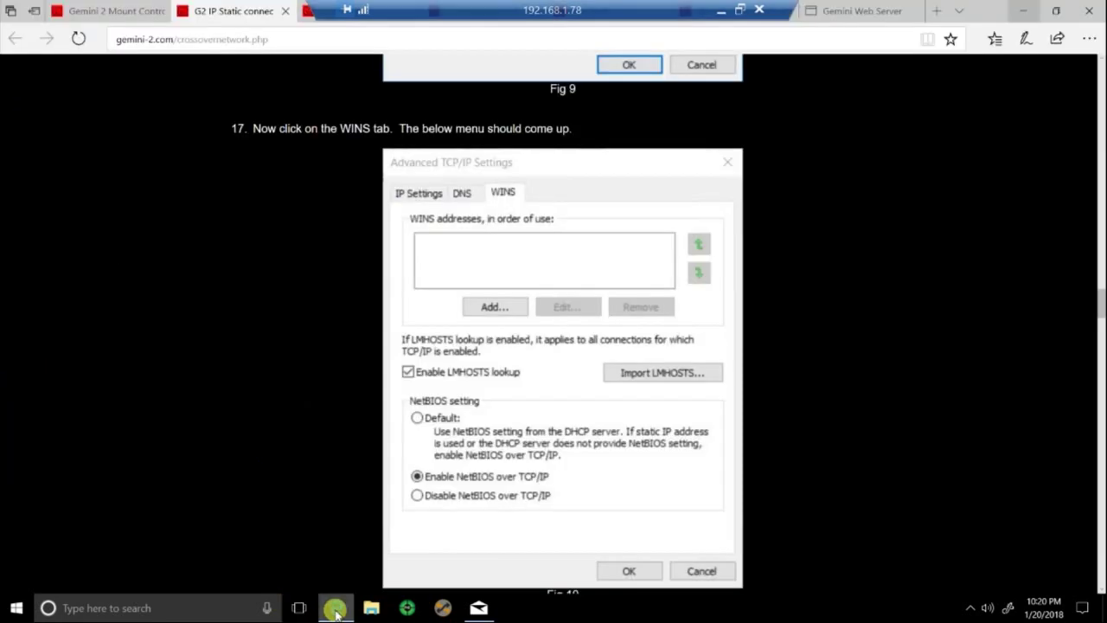
{"action": "left_click", "coordinate": [105, 17]}
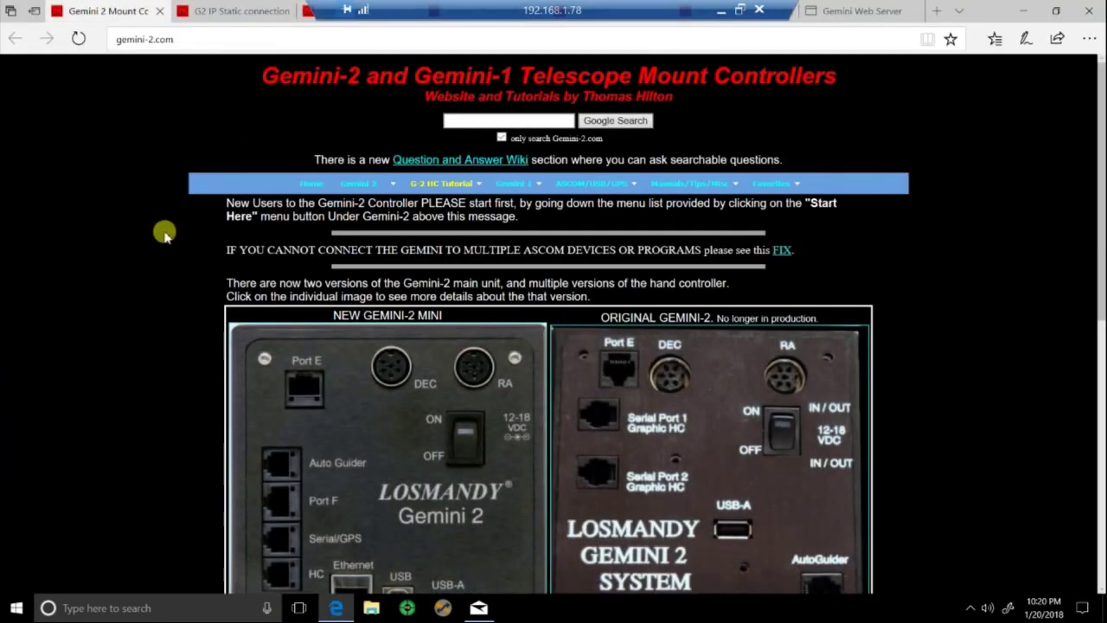
{"action": "mouse_move", "coordinate": [367, 185]}
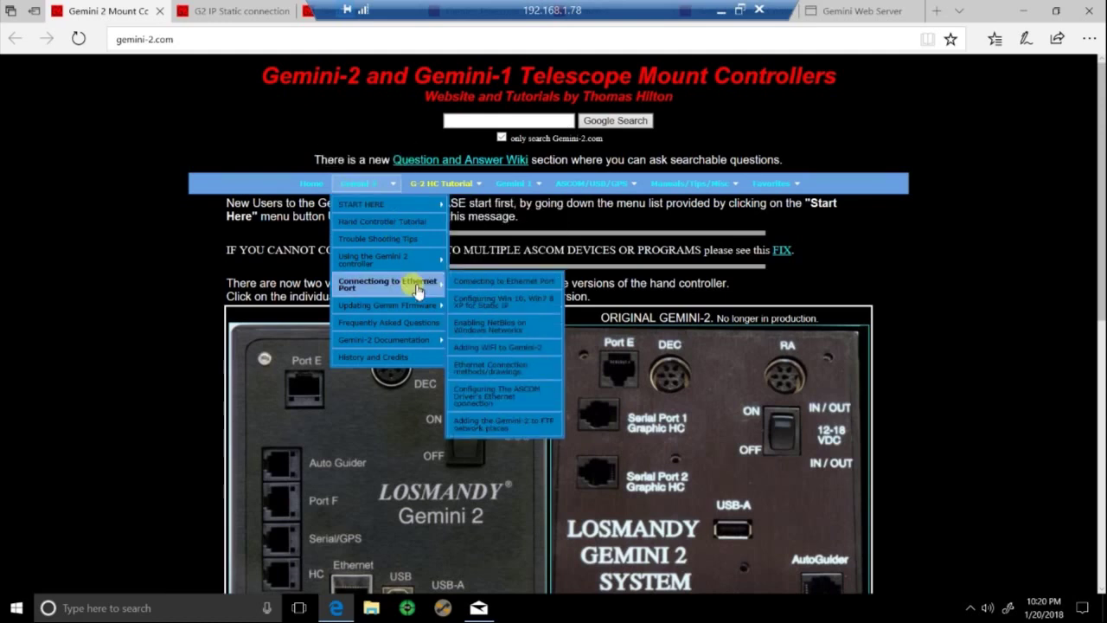
{"action": "mouse_move", "coordinate": [419, 268]}
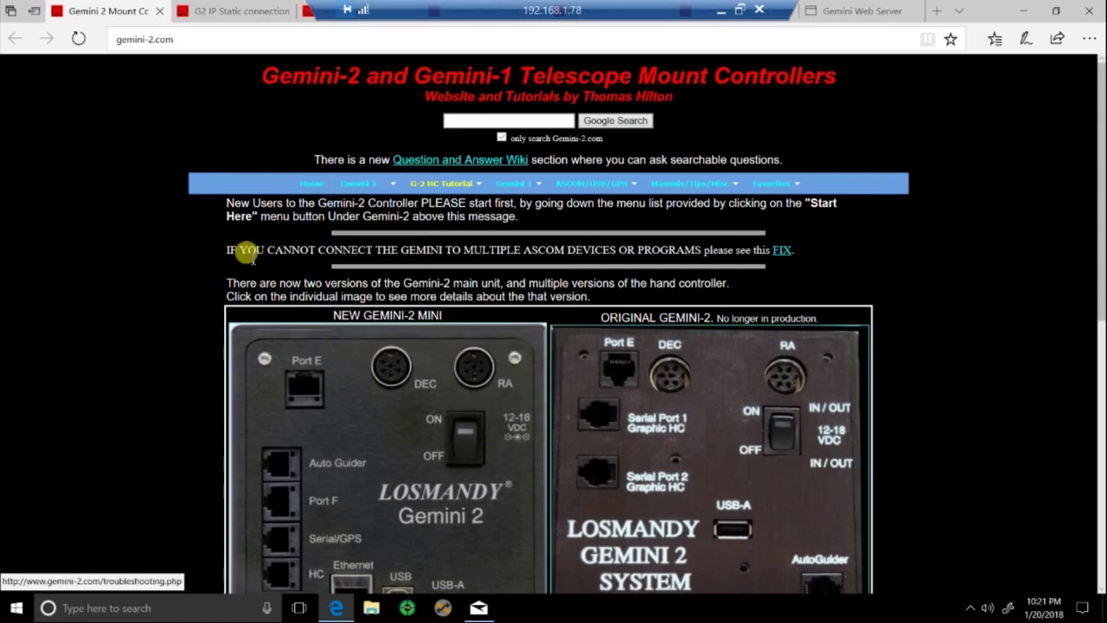
{"action": "left_click", "coordinate": [245, 12]}
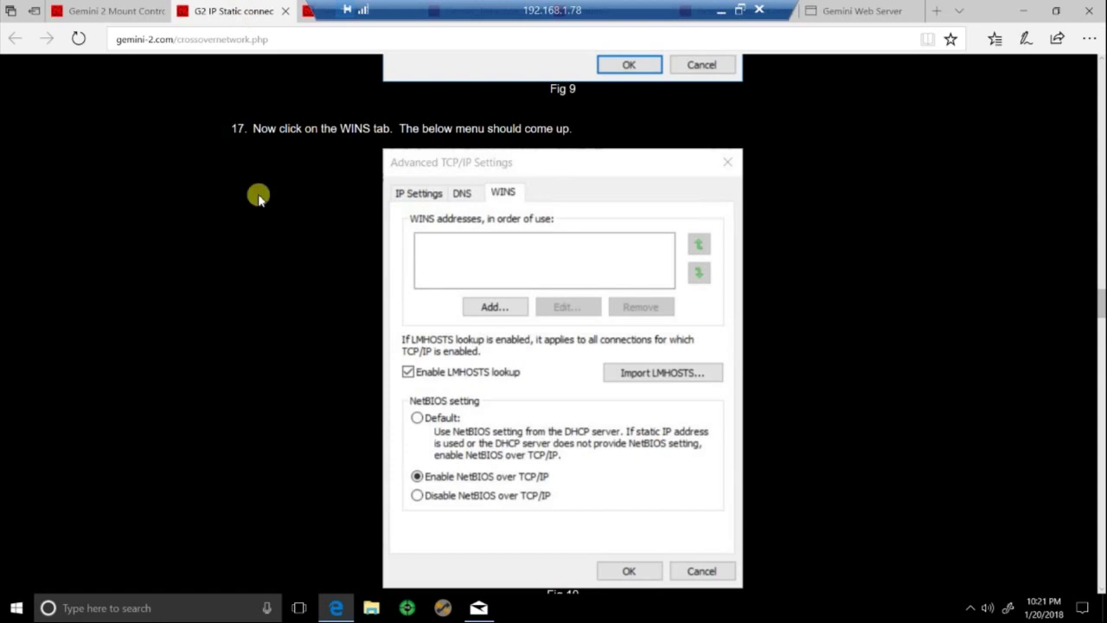
{"action": "left_click", "coordinate": [132, 13]}
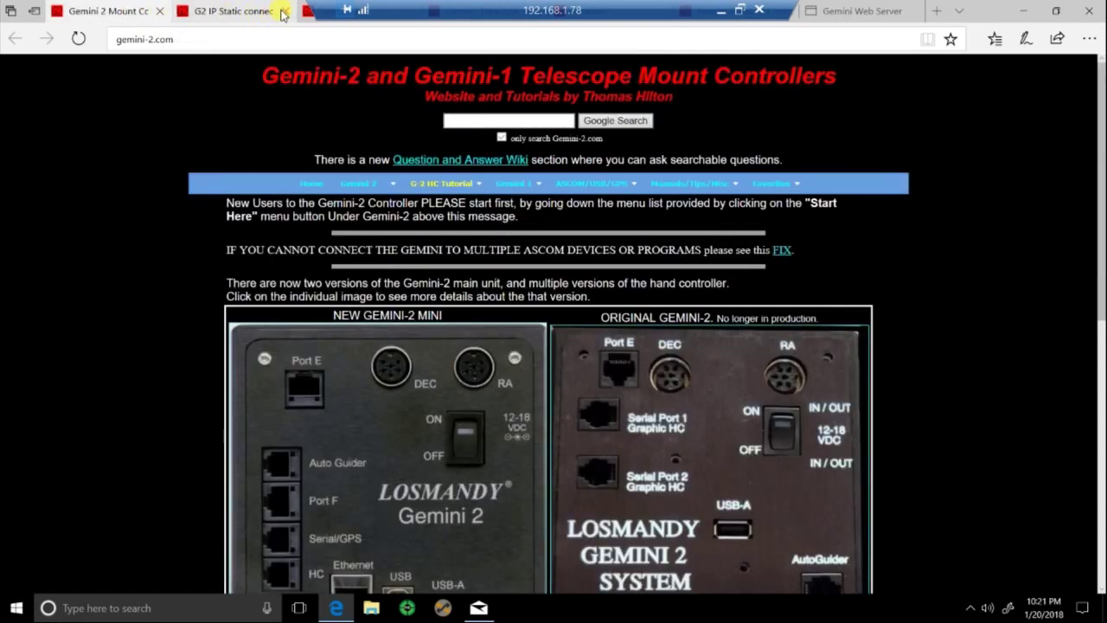
Step: Reduce the browser to a smaller window on the desktop and close all its pages, including Gemini Web Server and the static IP guide
{"action": "left_click", "coordinate": [1057, 10]}
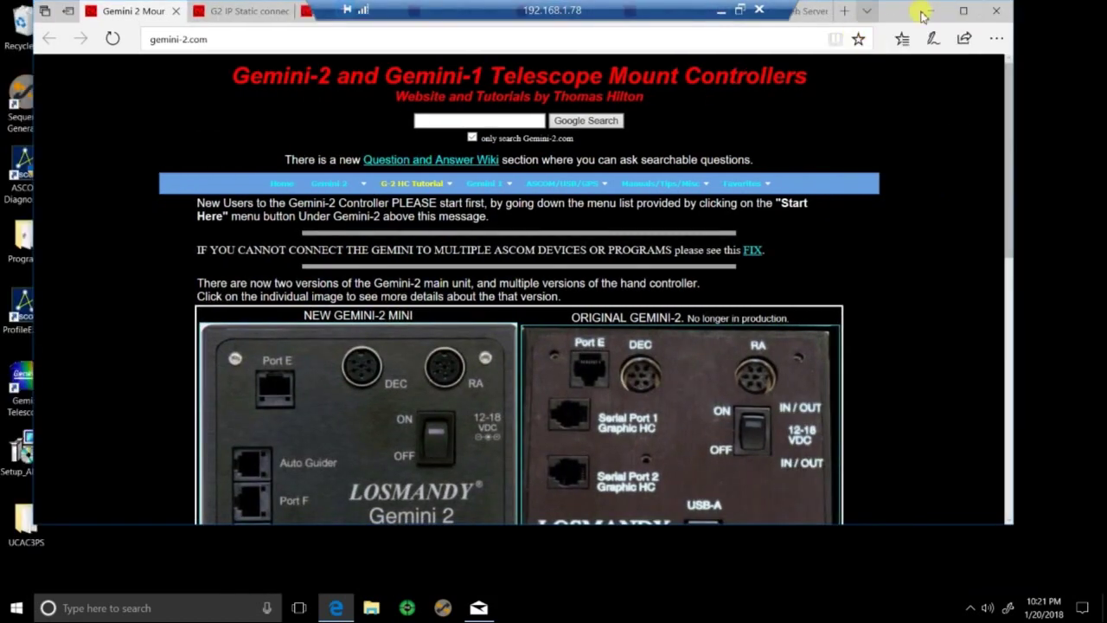
{"action": "left_click_drag", "start_coordinate": [899, 9], "coordinate": [936, 98]}
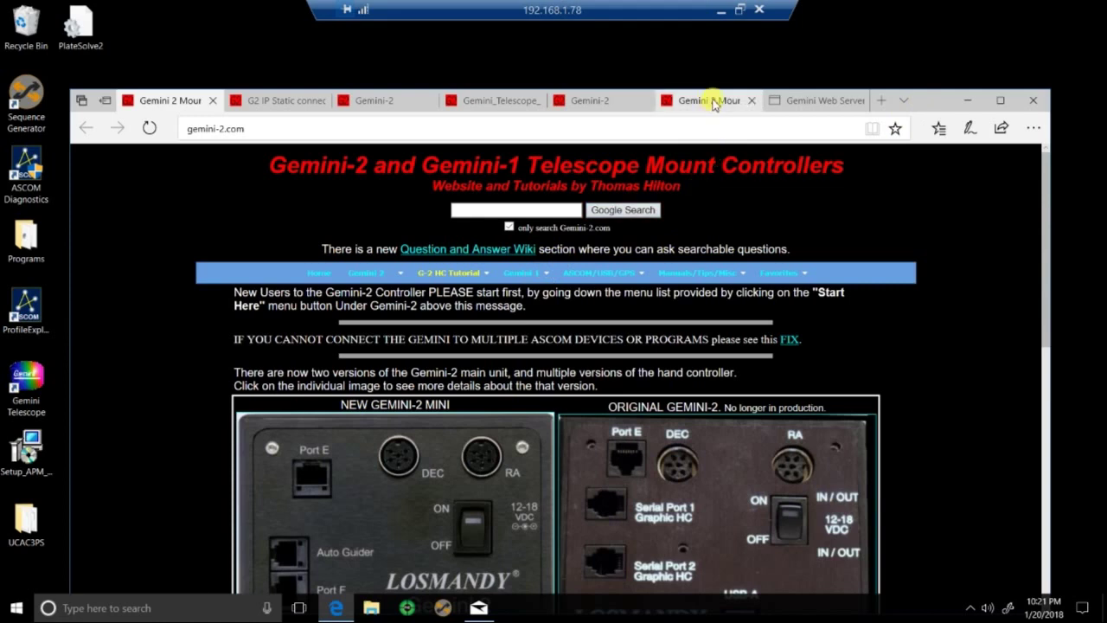
{"action": "left_click", "coordinate": [792, 102]}
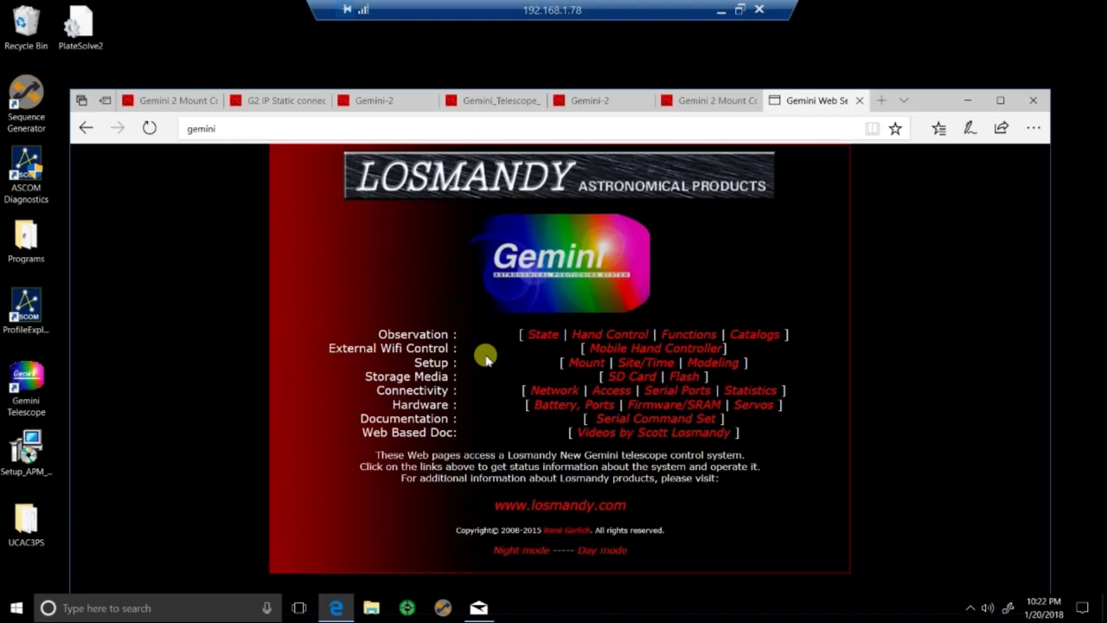
{"action": "left_click", "coordinate": [860, 101]}
{"action": "left_click", "coordinate": [860, 101]}
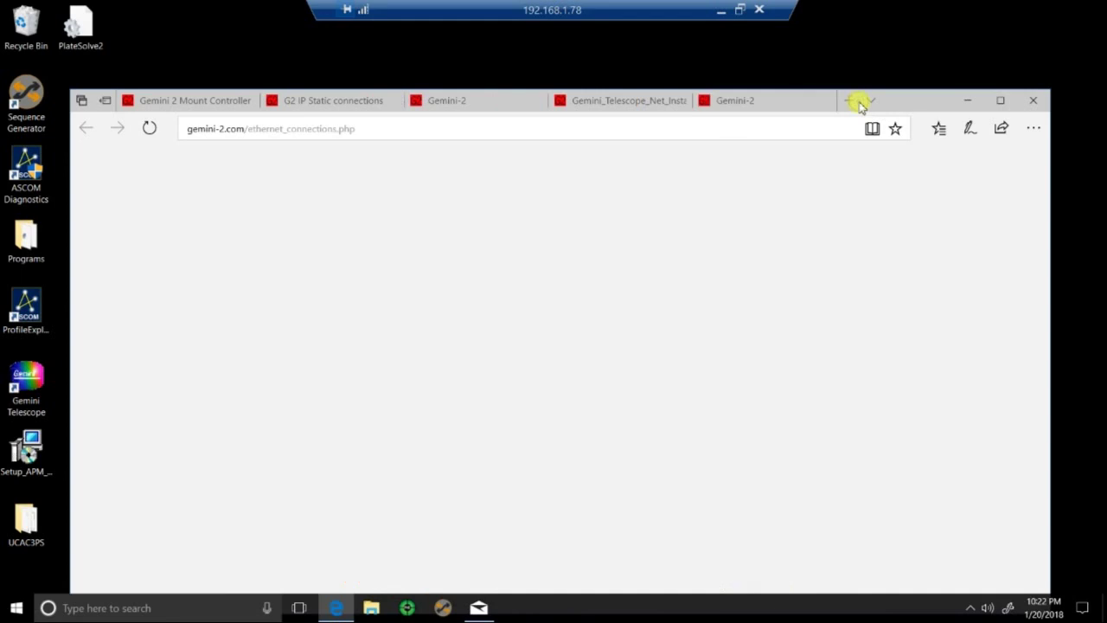
{"action": "left_click", "coordinate": [827, 101]}
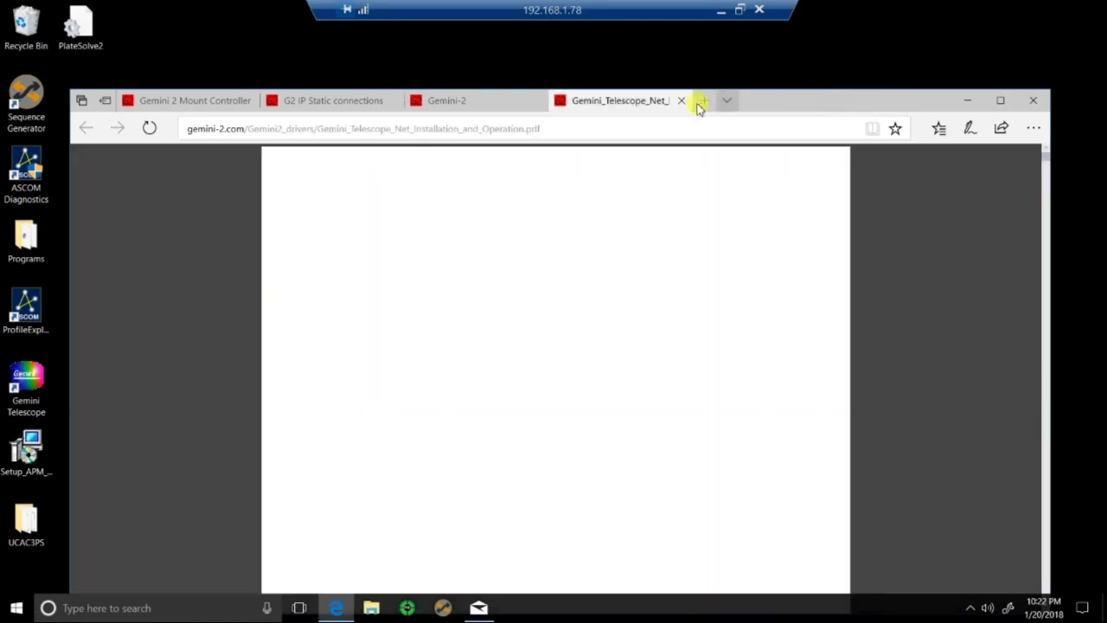
{"action": "left_click", "coordinate": [684, 101]}
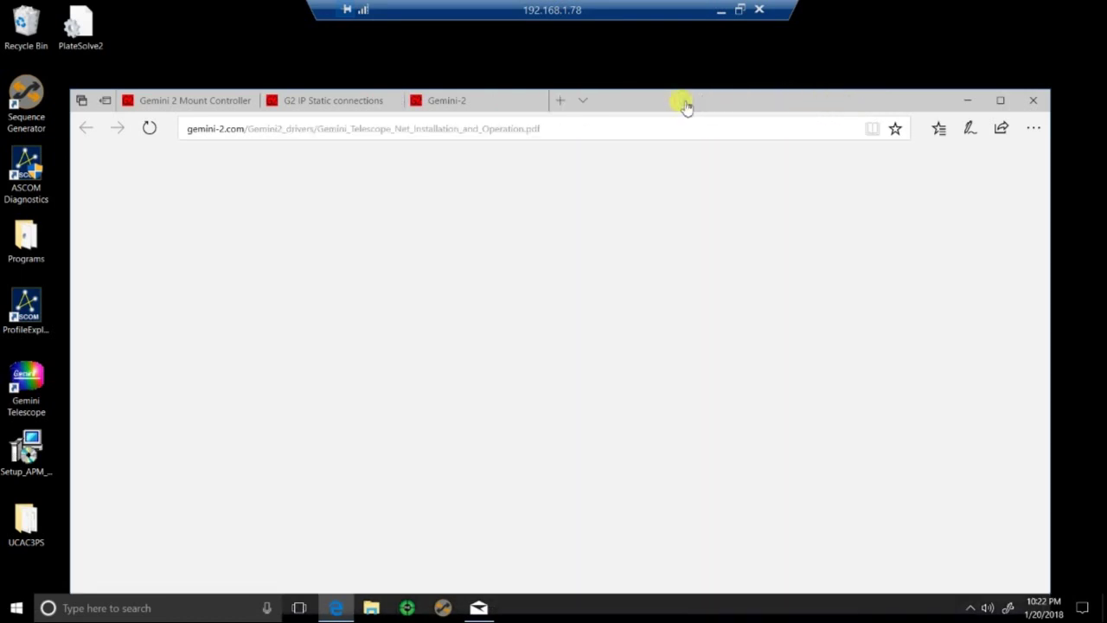
{"action": "left_click", "coordinate": [534, 101]}
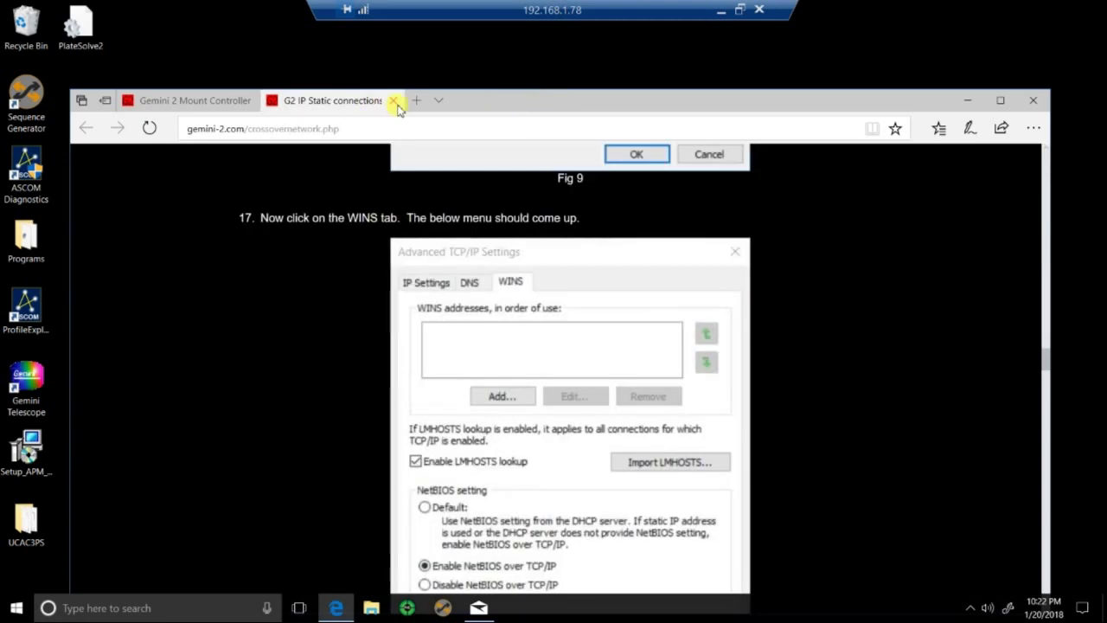
{"action": "left_click", "coordinate": [397, 101]}
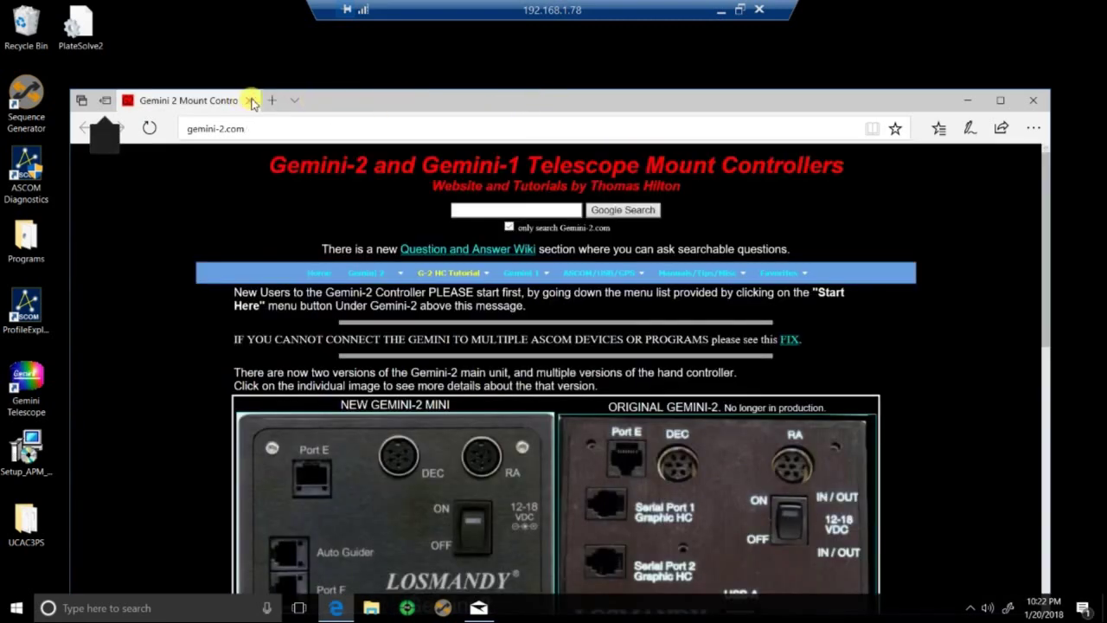
{"action": "left_click", "coordinate": [248, 100]}
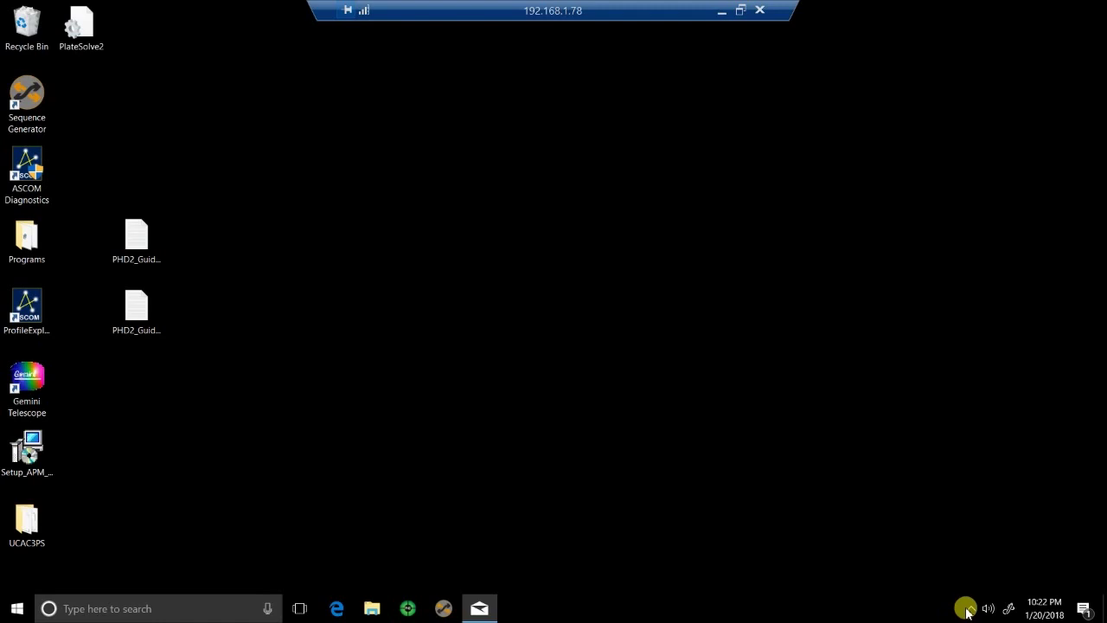
Step: Show the hidden notification icons and launch the Gemini Telescope program from the desktop
{"action": "left_click", "coordinate": [968, 608]}
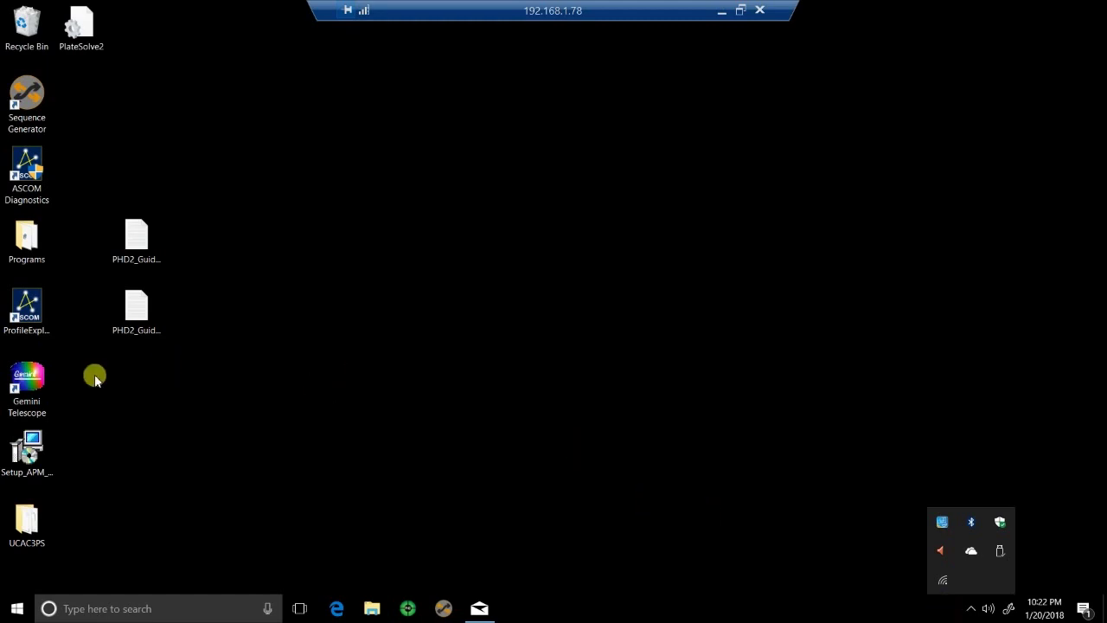
{"action": "double_click", "coordinate": [35, 380]}
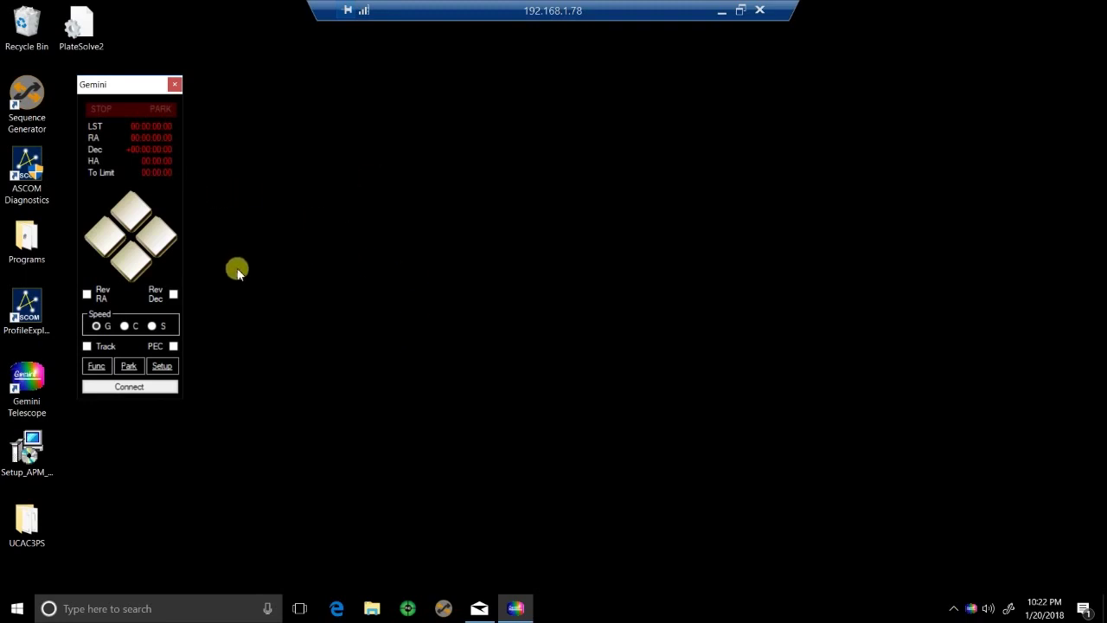
Step: Review the communications, site and optics settings in Gemini Telescope Setup twice, closing the dialog without changes each time
{"action": "left_click", "coordinate": [161, 370]}
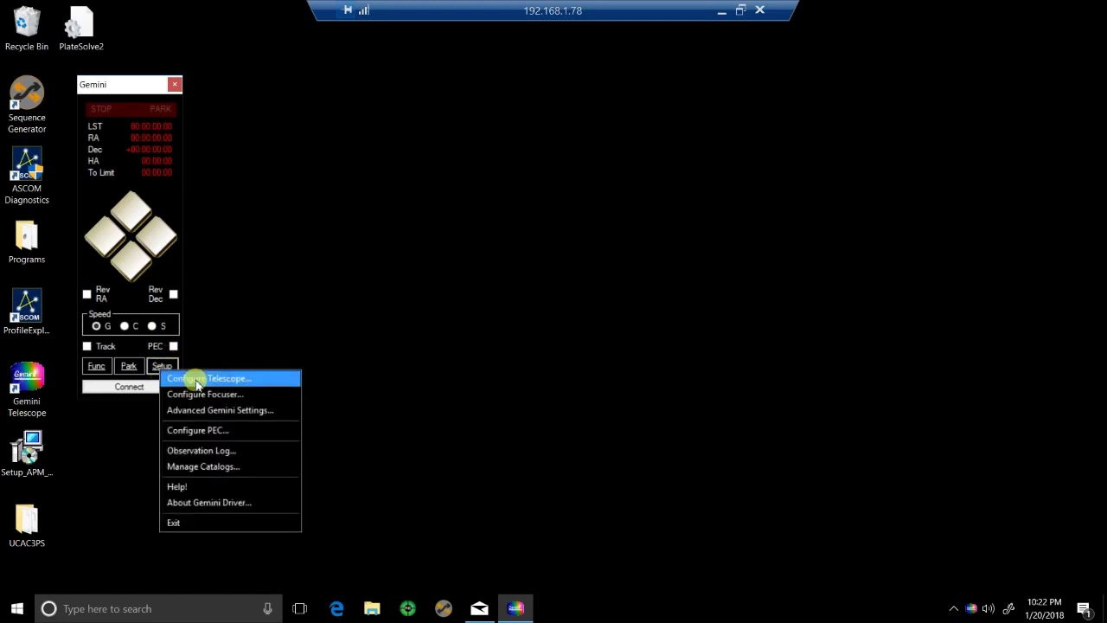
{"action": "left_click", "coordinate": [197, 380]}
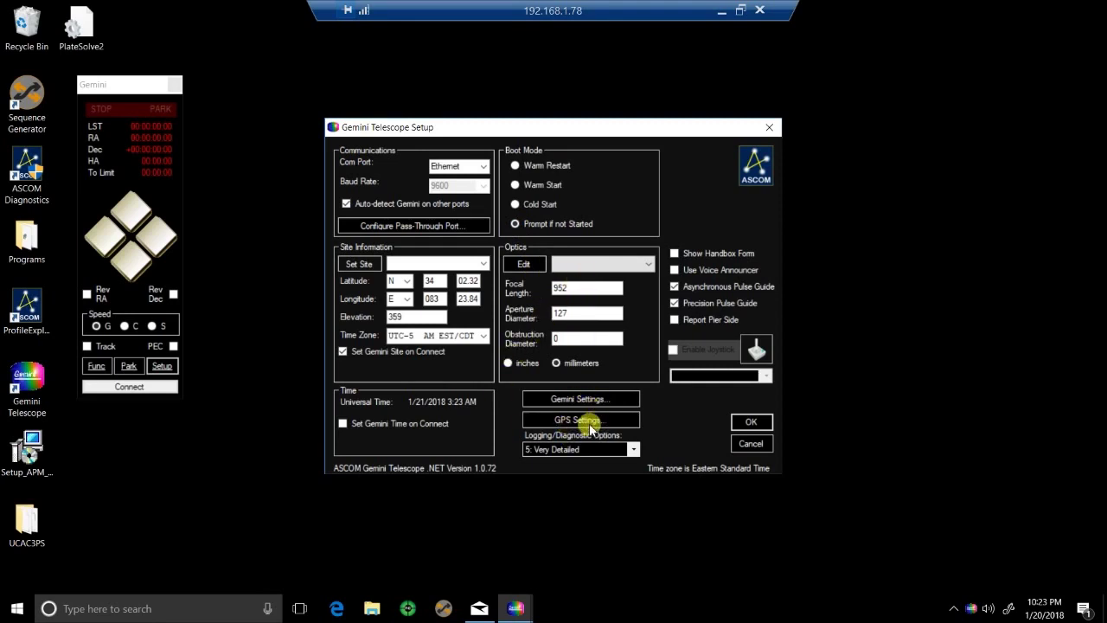
{"action": "left_click", "coordinate": [752, 445]}
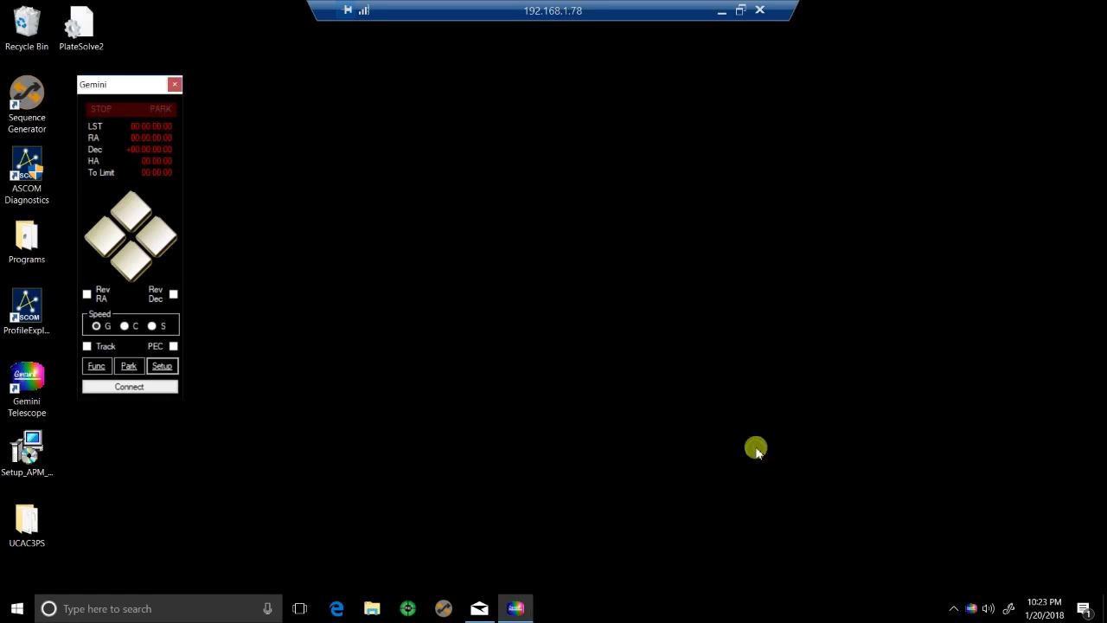
{"action": "left_click", "coordinate": [162, 367]}
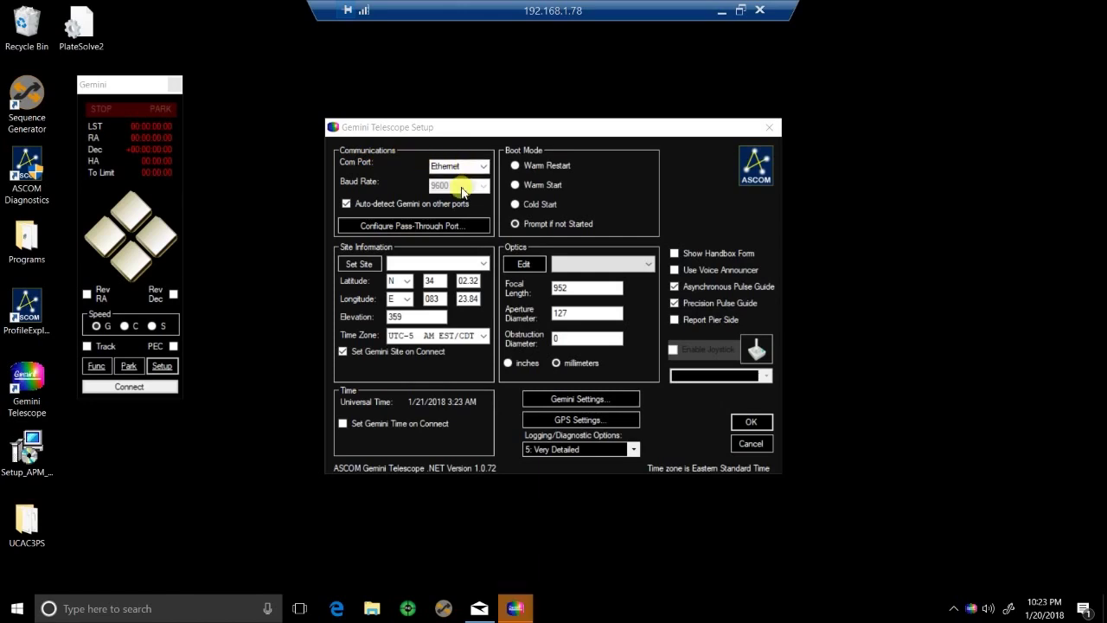
{"action": "left_click", "coordinate": [769, 128]}
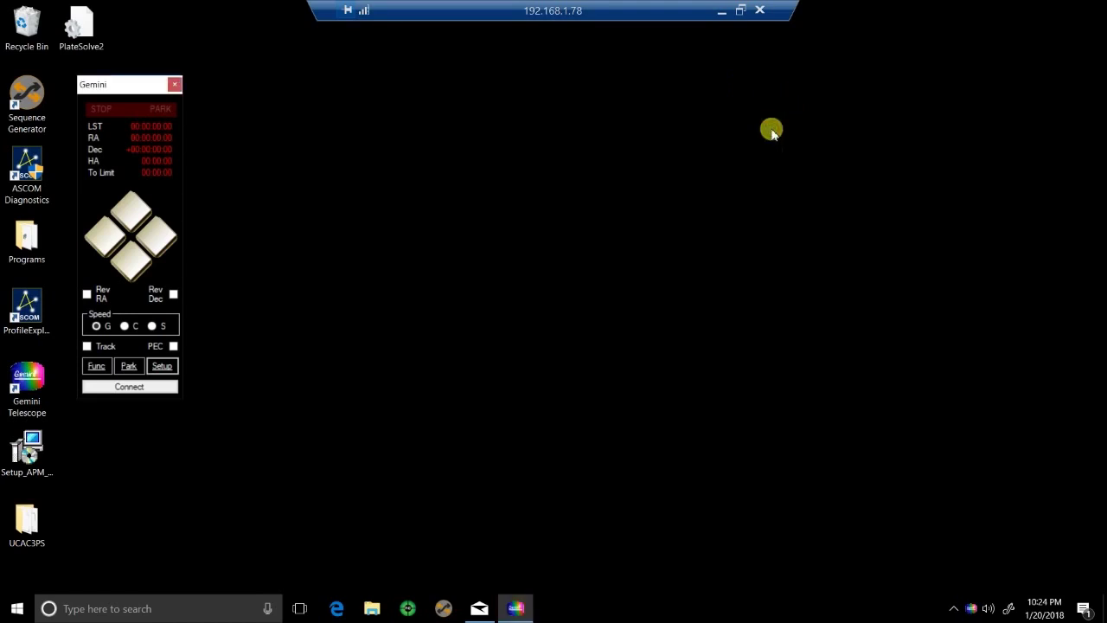
Step: Review the Advanced Gemini Settings of the default profile without changing them, and close the Gemini hand controller window
{"action": "left_click", "coordinate": [161, 368]}
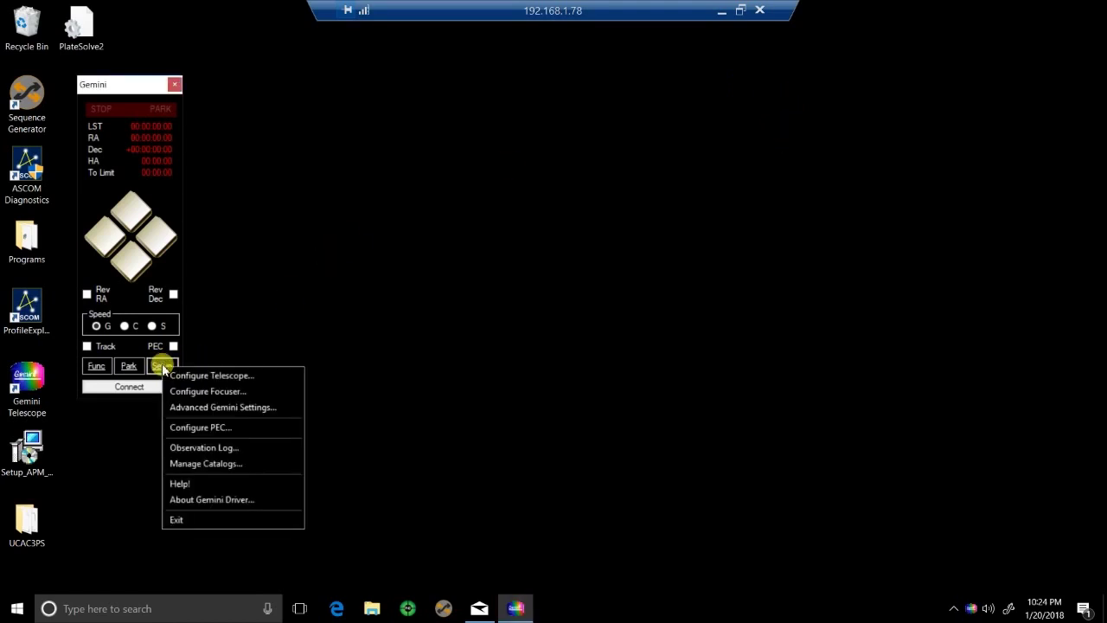
{"action": "left_click", "coordinate": [205, 410]}
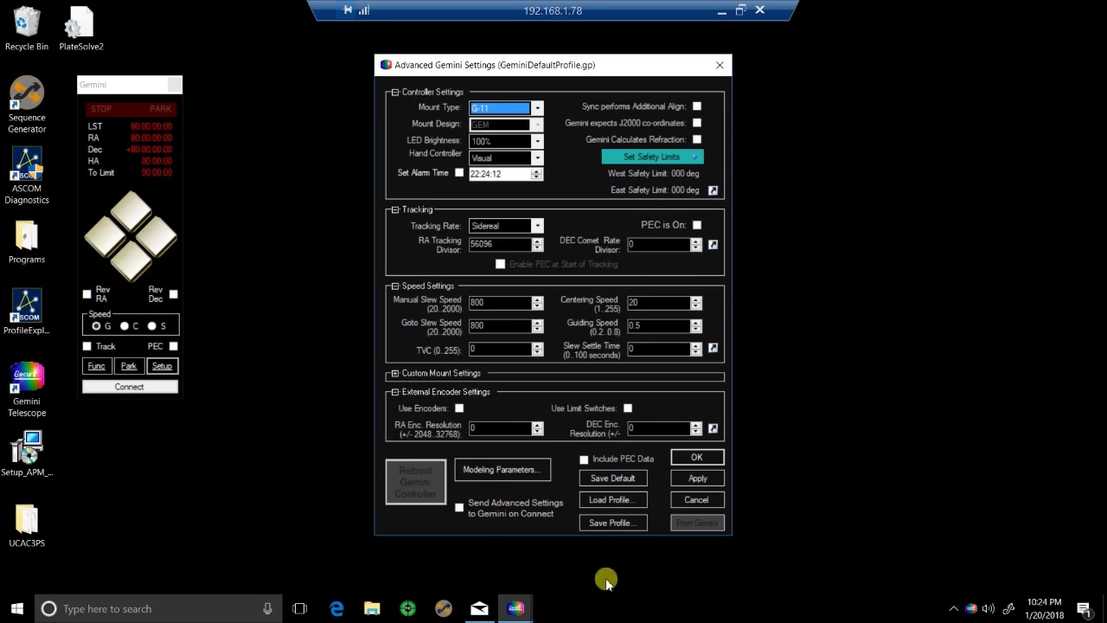
{"action": "left_click", "coordinate": [719, 69]}
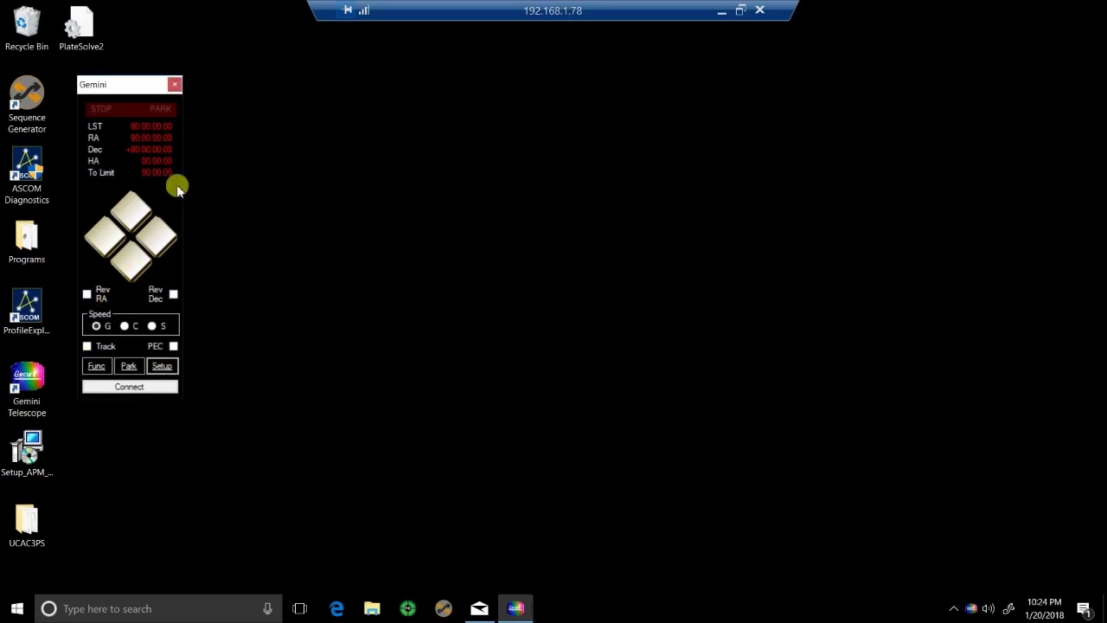
{"action": "left_click", "coordinate": [175, 84]}
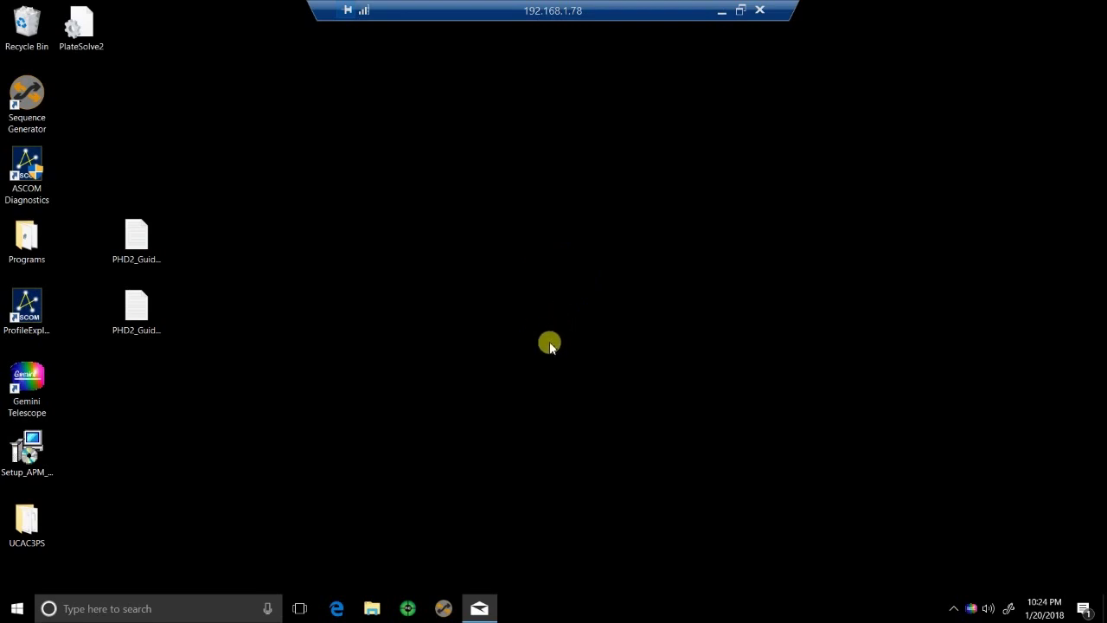
{"action": "left_click", "coordinate": [971, 608]}
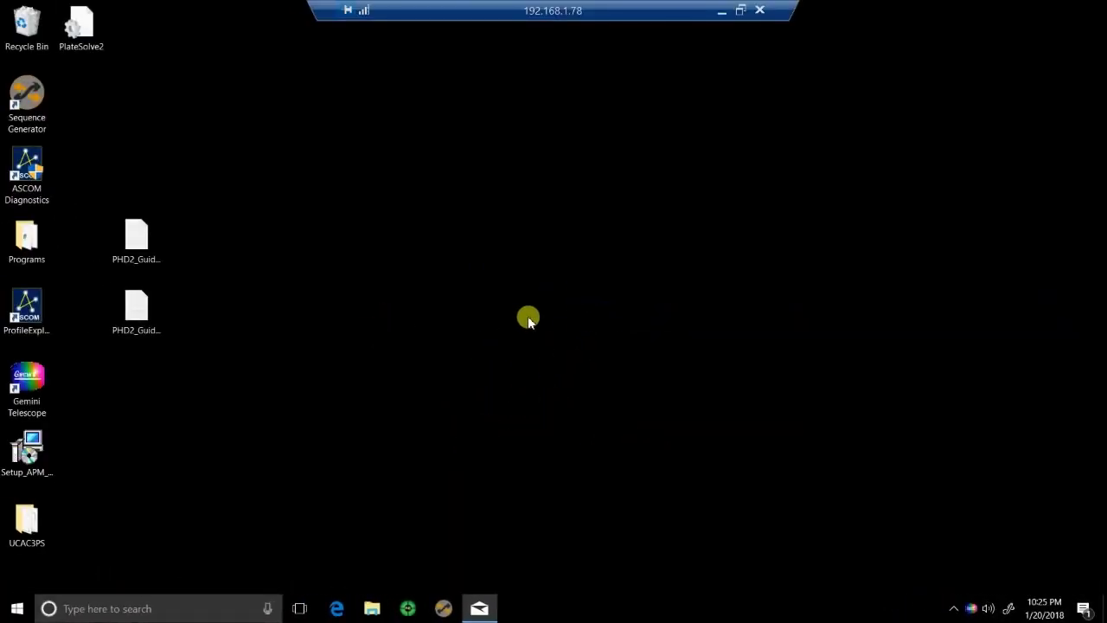
{"action": "left_click", "coordinate": [970, 608]}
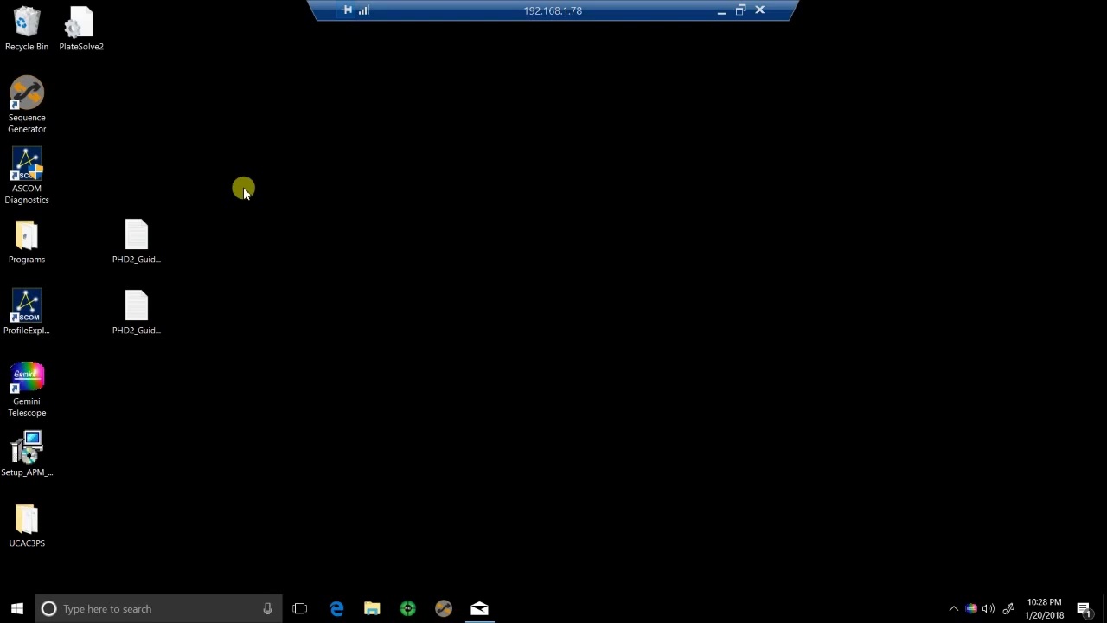
{"action": "left_click_drag", "start_coordinate": [99, 198], "coordinate": [183, 380]}
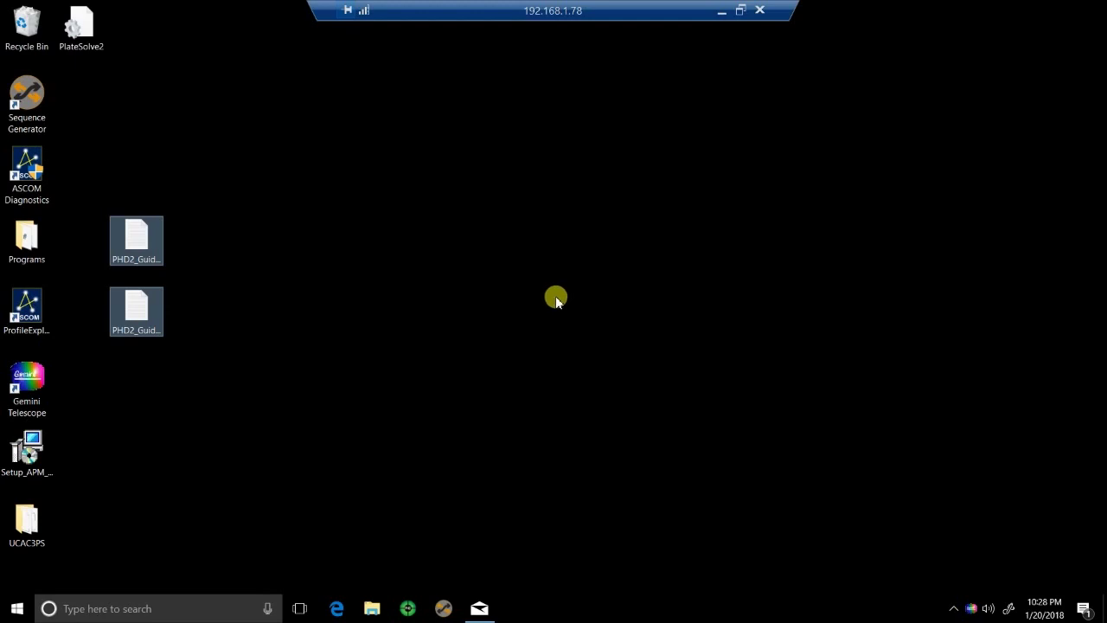
Step: Reduce the full-screen Remote Desktop session to a window on the local desktop and stop the screen recording
{"action": "left_click", "coordinate": [740, 11]}
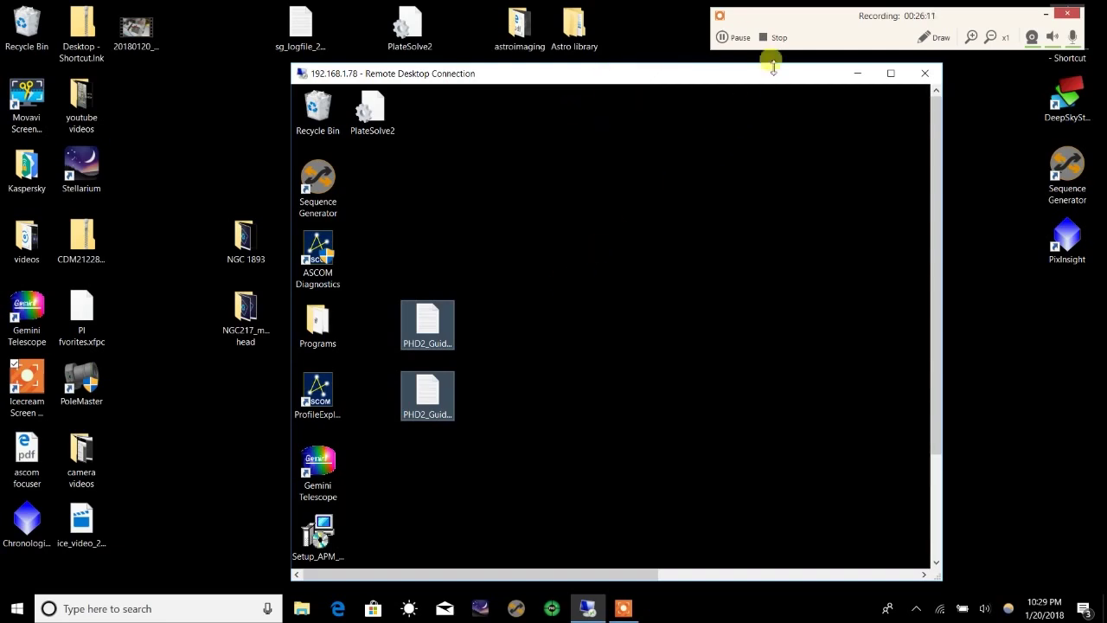
{"action": "left_click", "coordinate": [772, 40]}
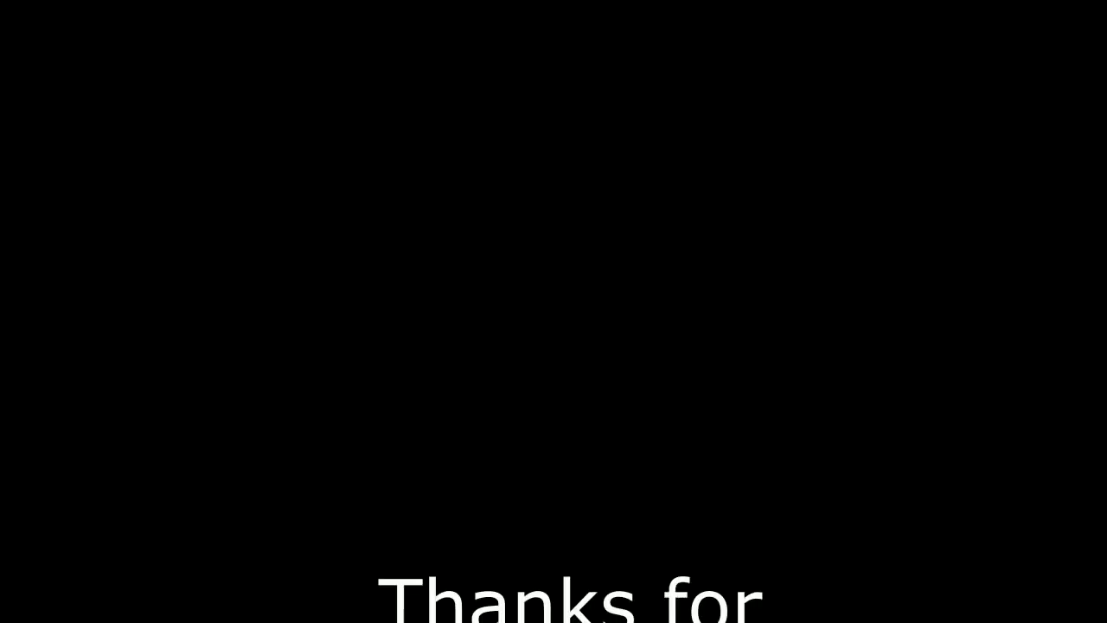